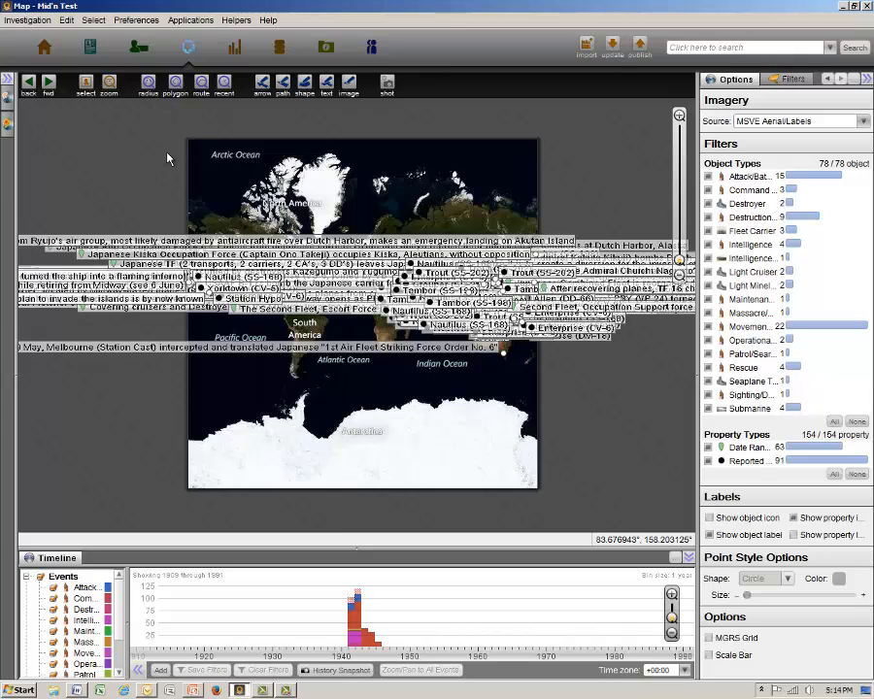
# Delete all existing objects from the map and from the graph.
pyautogui.hotkey('ctrl', 'a')
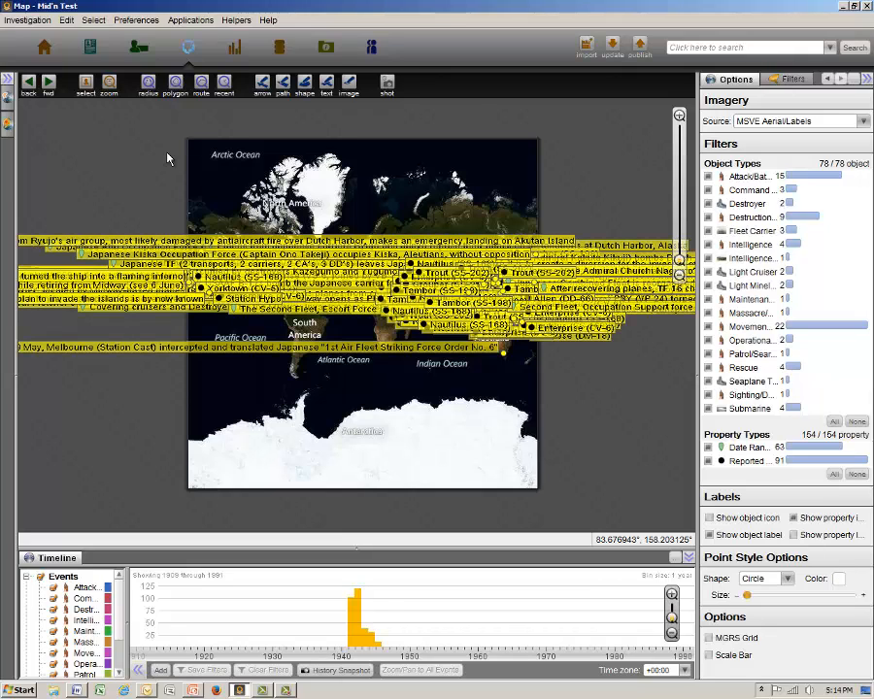
pyautogui.press('Delete')
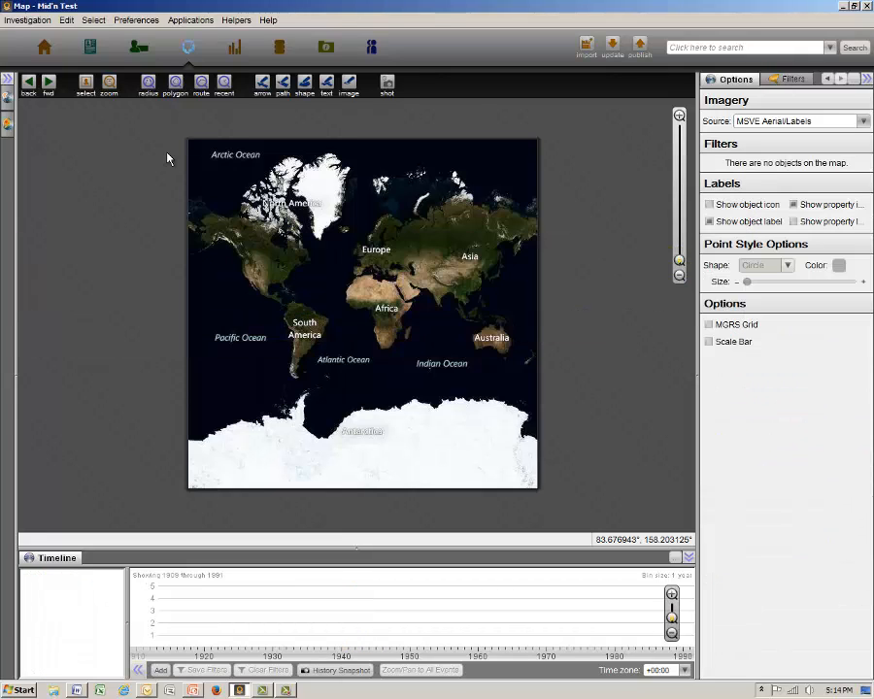
pyautogui.click(138, 51)
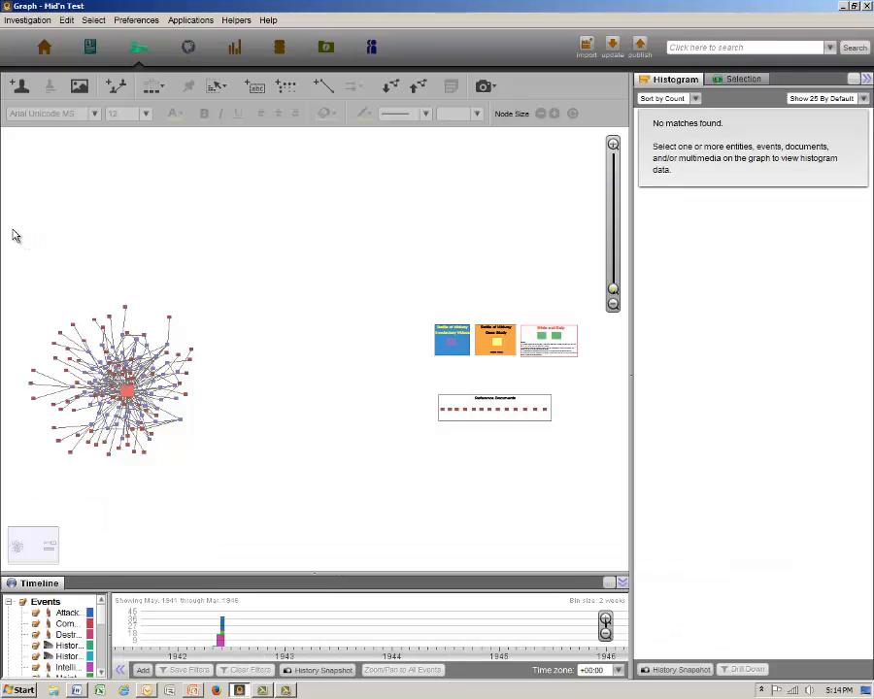
pyautogui.moveTo(11, 230); pyautogui.dragTo(610, 491)
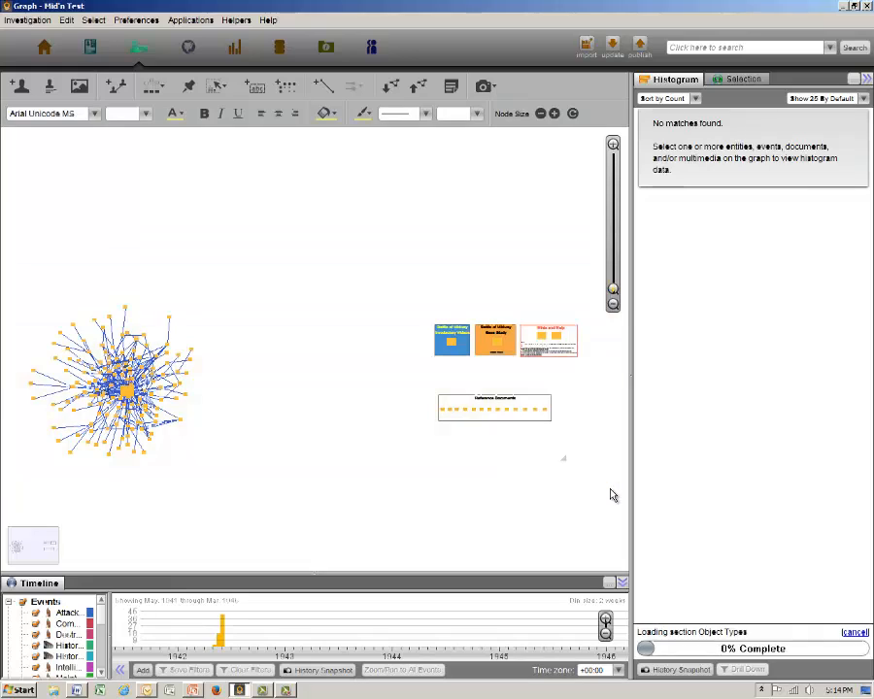
pyautogui.press('Delete')
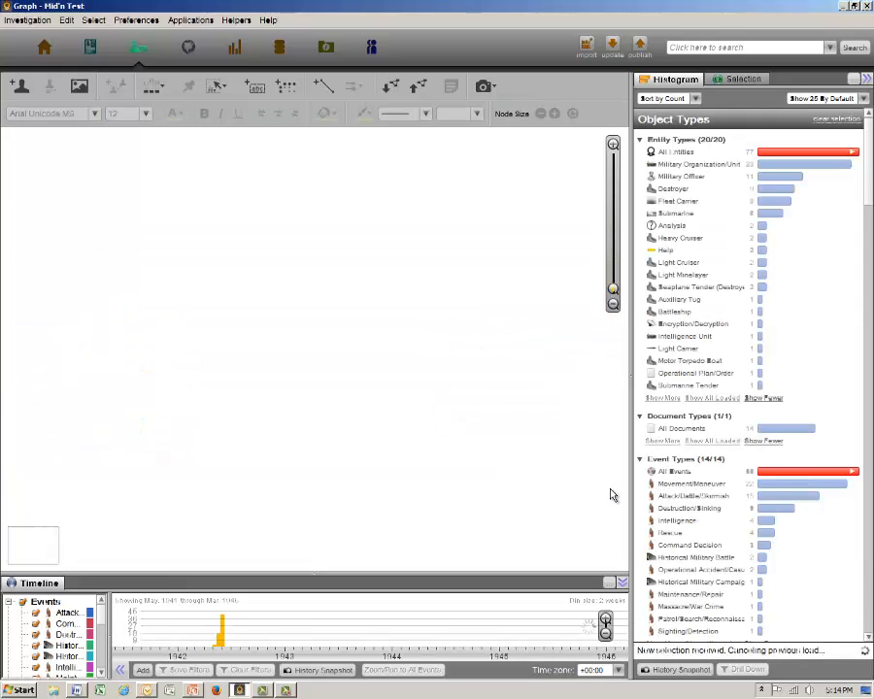
# Add the shared graph "Battle of Midway Case Study" to the emptied graph.
pyautogui.click(391, 88)
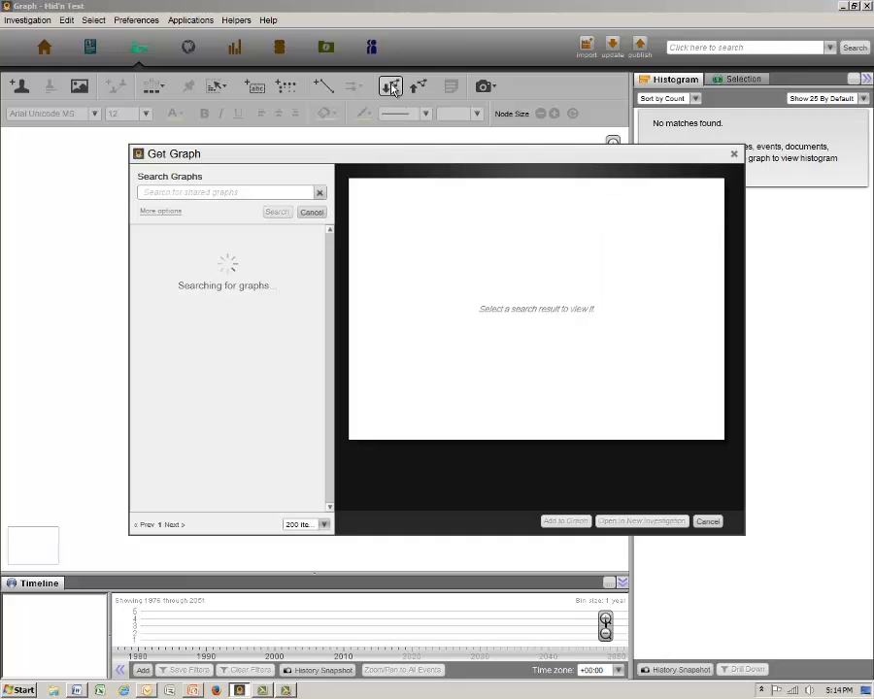
pyautogui.click(242, 247)
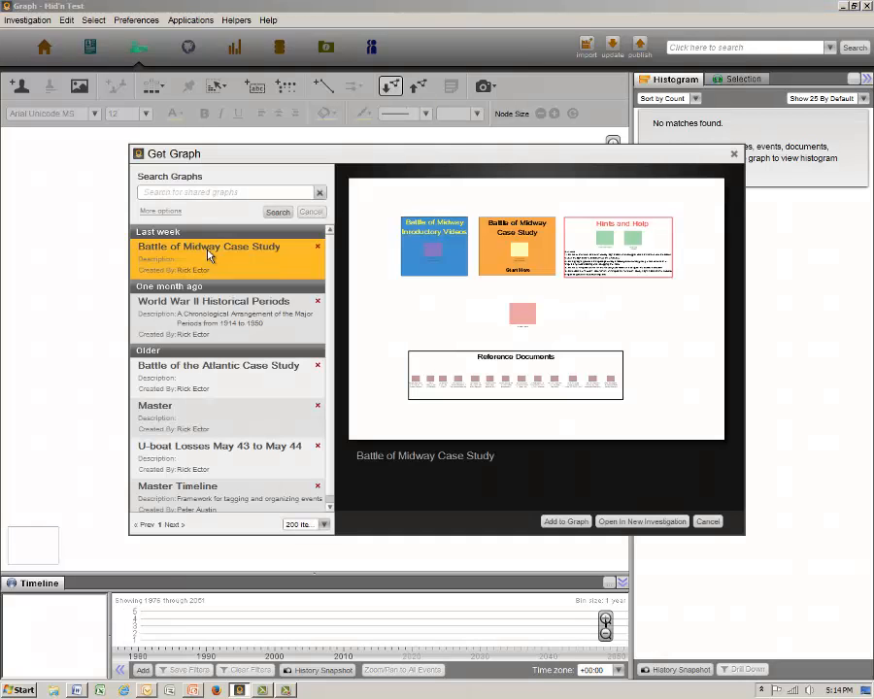
pyautogui.click(559, 521)
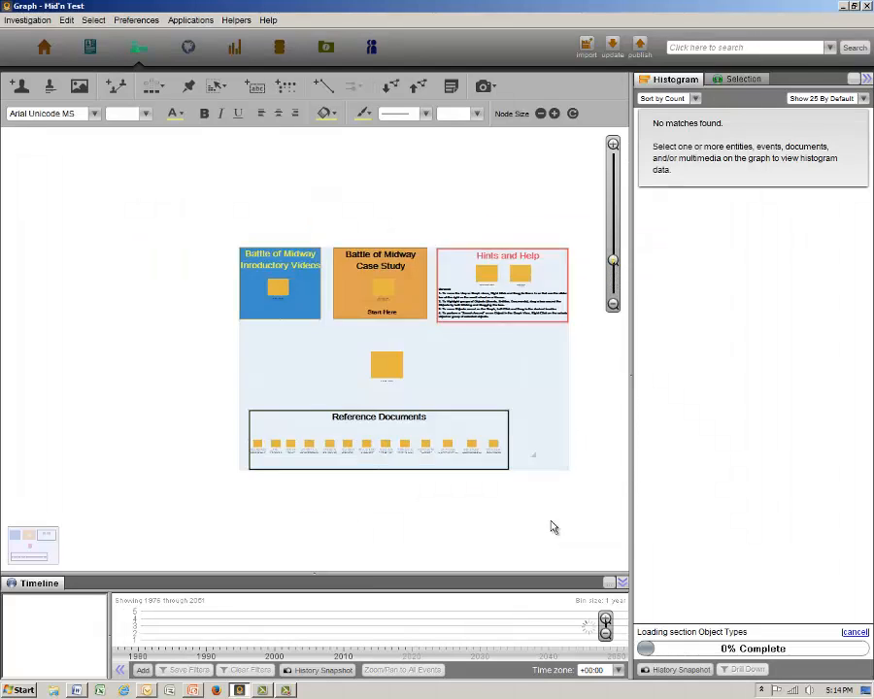
# Move the Historical Military Battle event above Reference Documents into the empty space well to the left of the case study boxes.
pyautogui.scroll(-4, 506, 423)
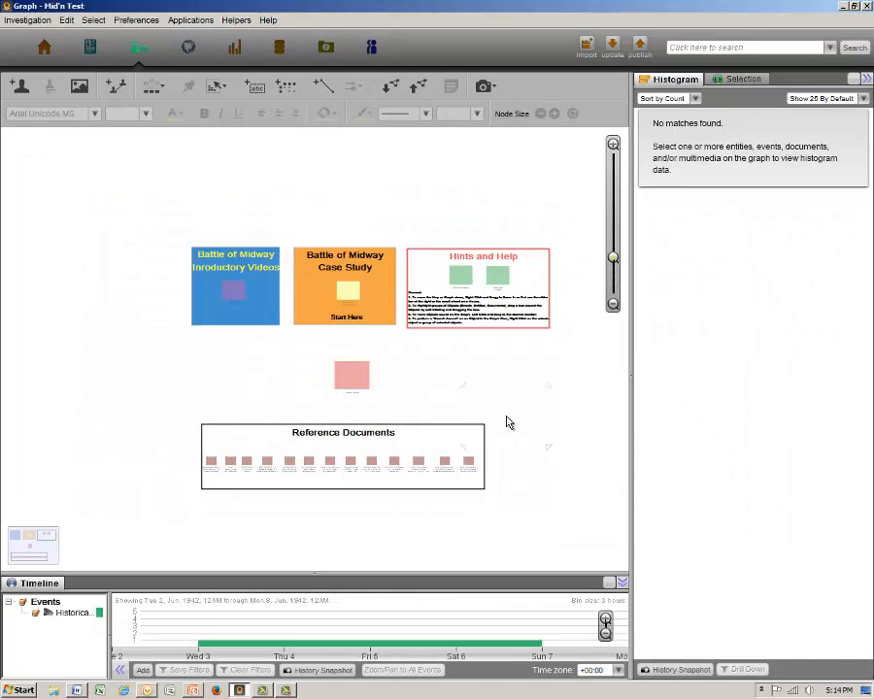
pyautogui.moveTo(511, 481); pyautogui.dragTo(619, 489)
pyautogui.moveTo(532, 401); pyautogui.dragTo(95, 386)
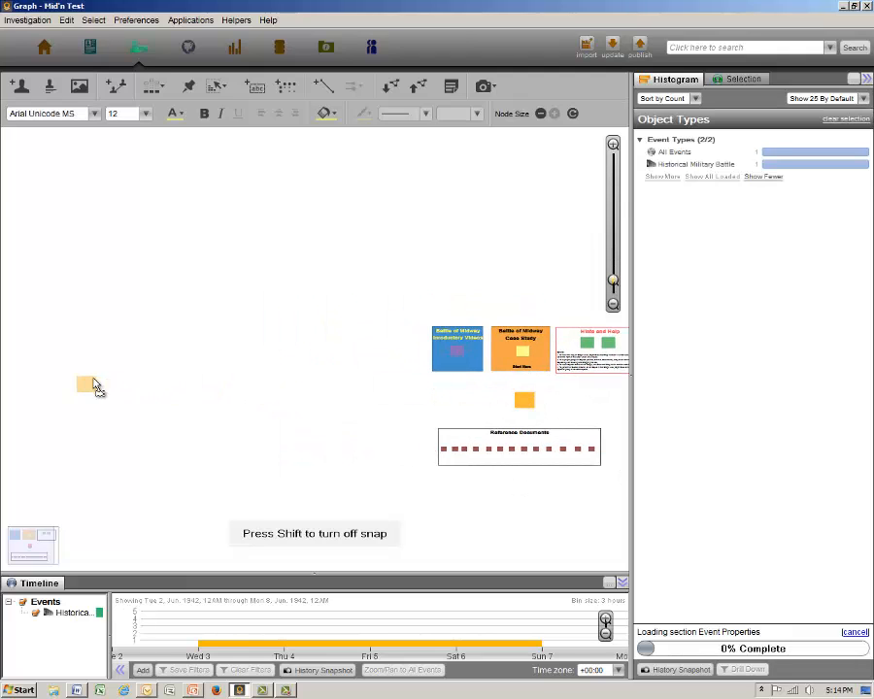
# Search around the moved battle event for its related events and add the resulting events to the map.
pyautogui.rightClick(95, 385)
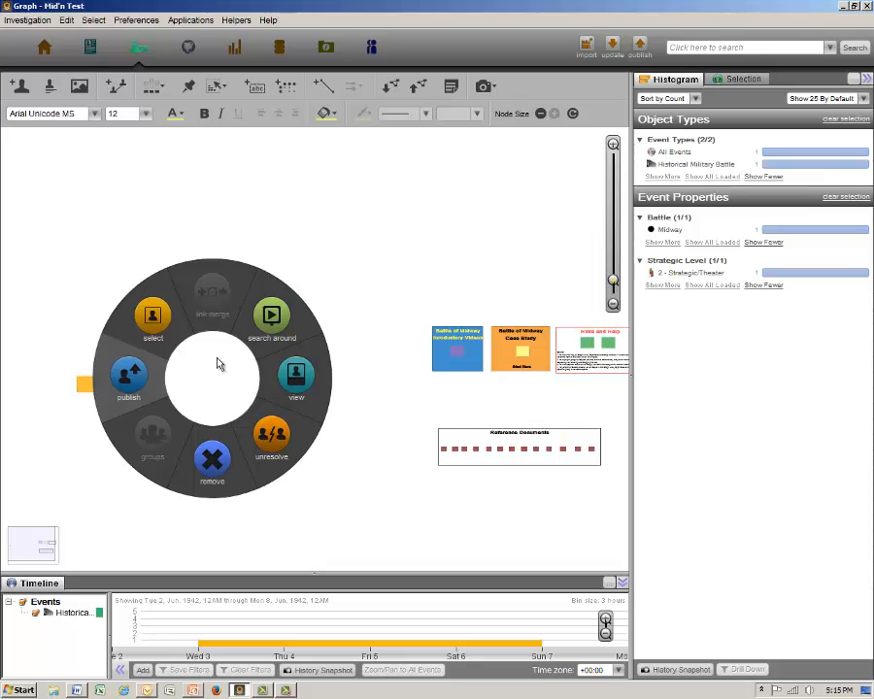
pyautogui.moveTo(272, 312)
pyautogui.click(243, 233)
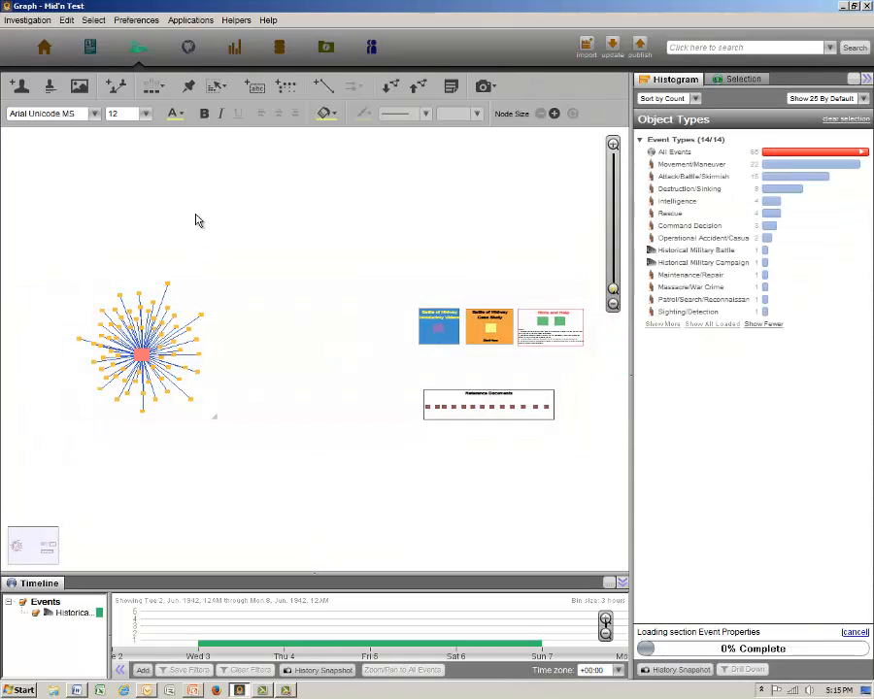
pyautogui.moveTo(170, 286); pyautogui.dragTo(188, 48)
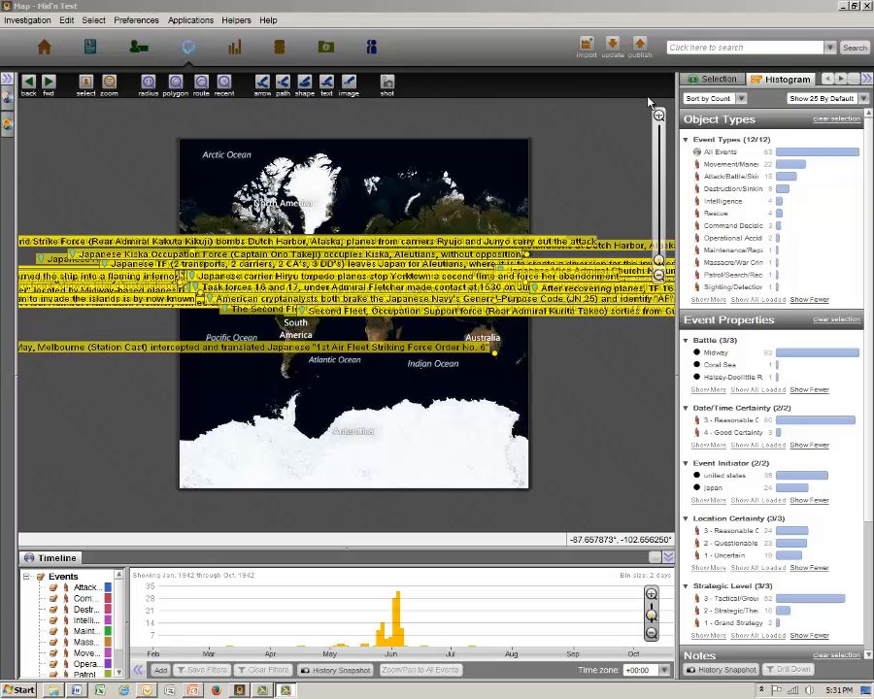
# Hide the property icons and object labels of the events on the map.
pyautogui.click(841, 79)
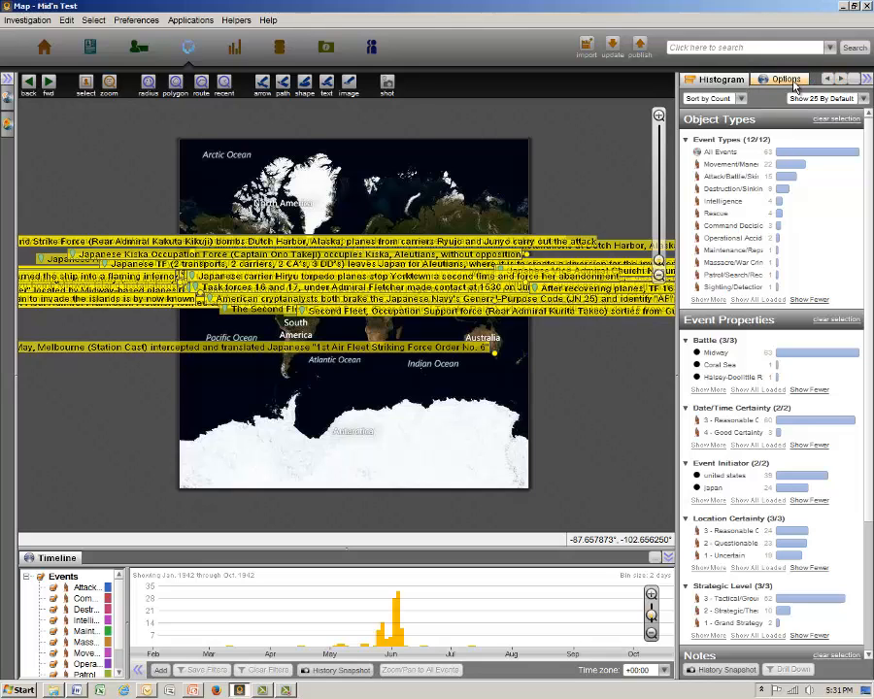
pyautogui.click(794, 85)
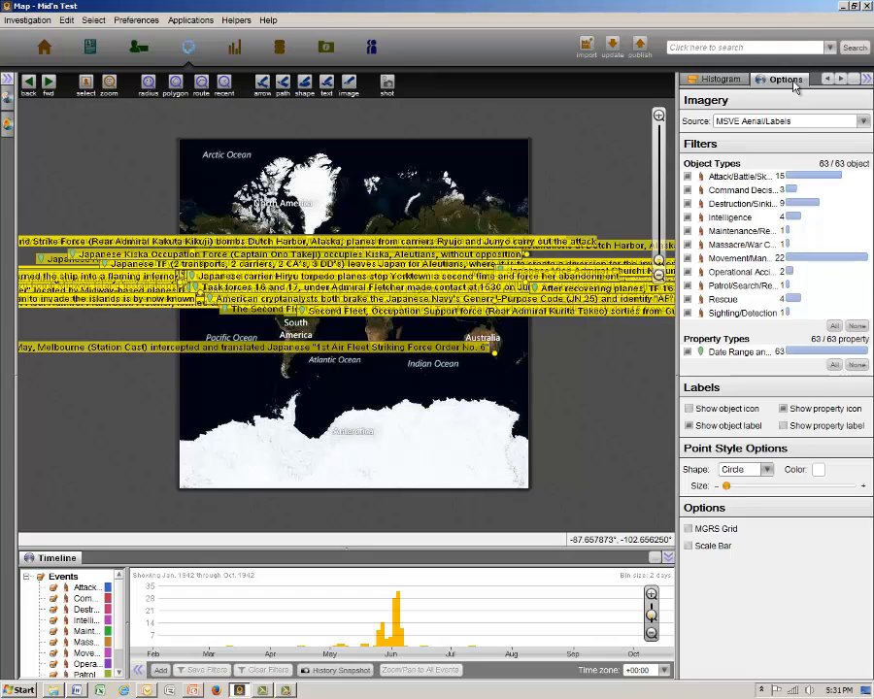
pyautogui.click(785, 410)
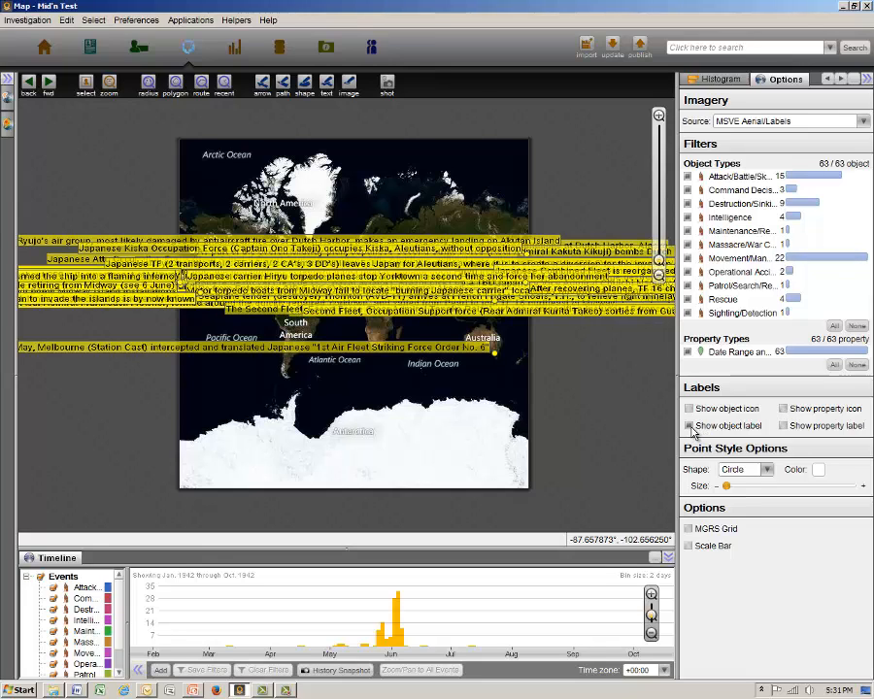
pyautogui.click(690, 427)
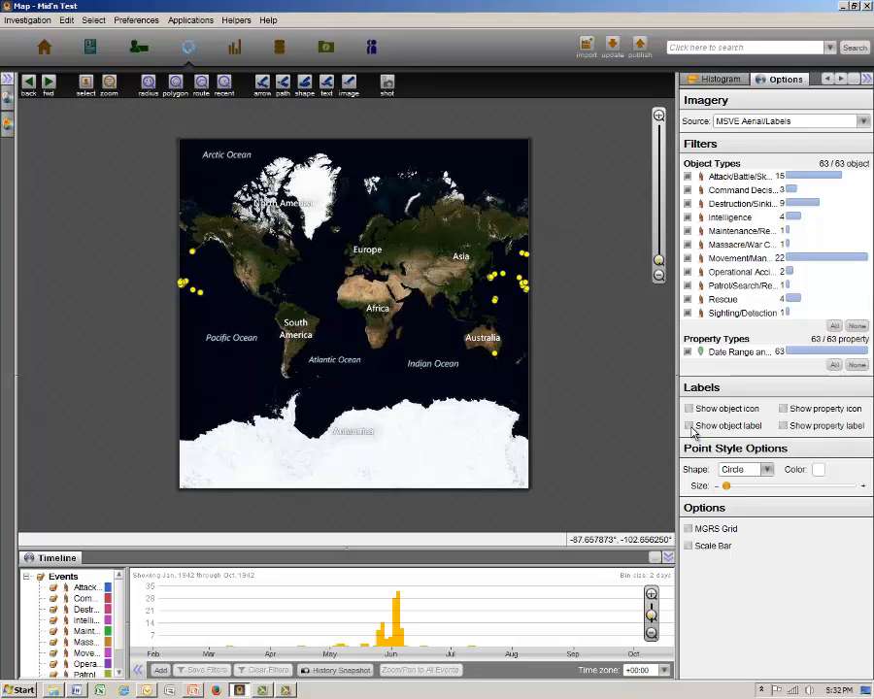
# Use the histogram to select only the map events whose Event Initiator is japan.
pyautogui.click(711, 84)
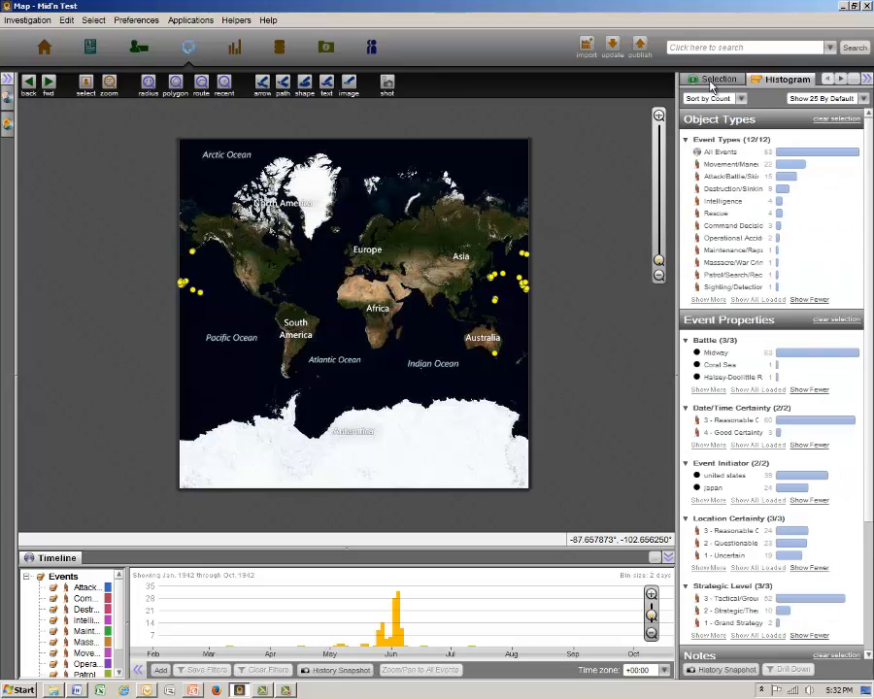
pyautogui.click(424, 370)
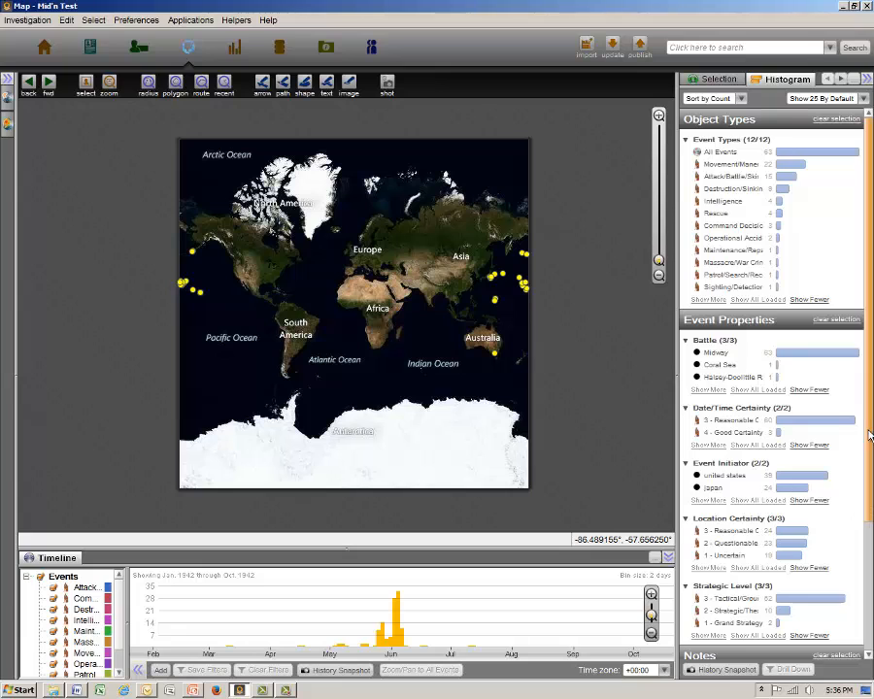
pyautogui.scroll(-1, 870, 456)
pyautogui.scroll(-5, 870, 457)
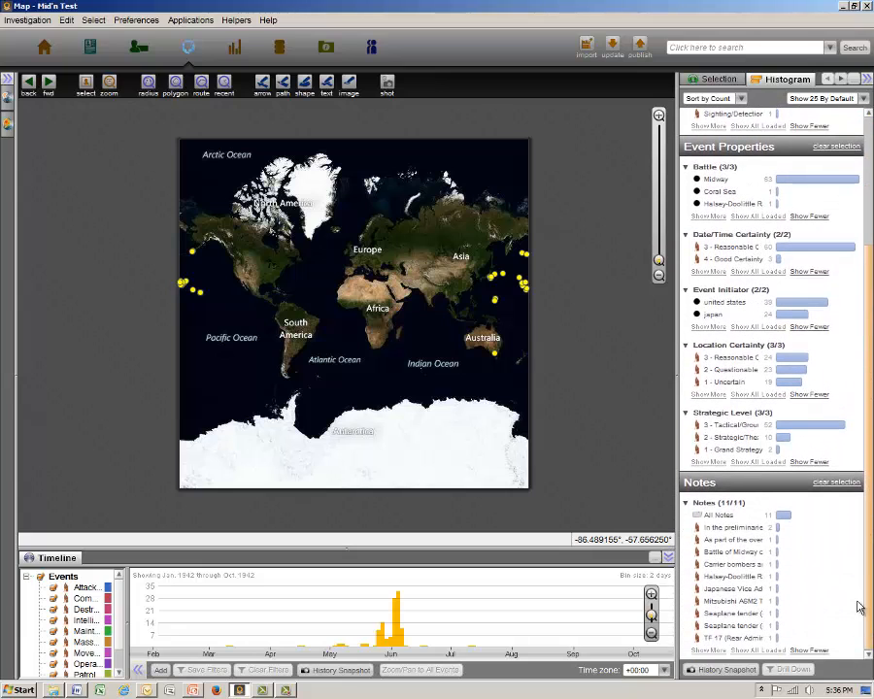
pyautogui.click(713, 316)
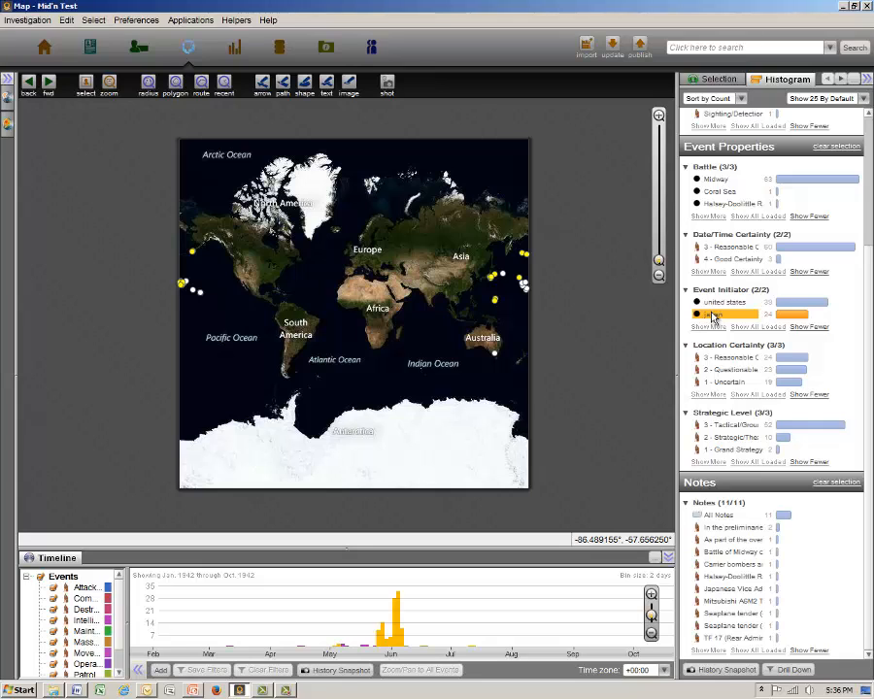
# Set the point color of the selected japan events to orange.
pyautogui.click(840, 79)
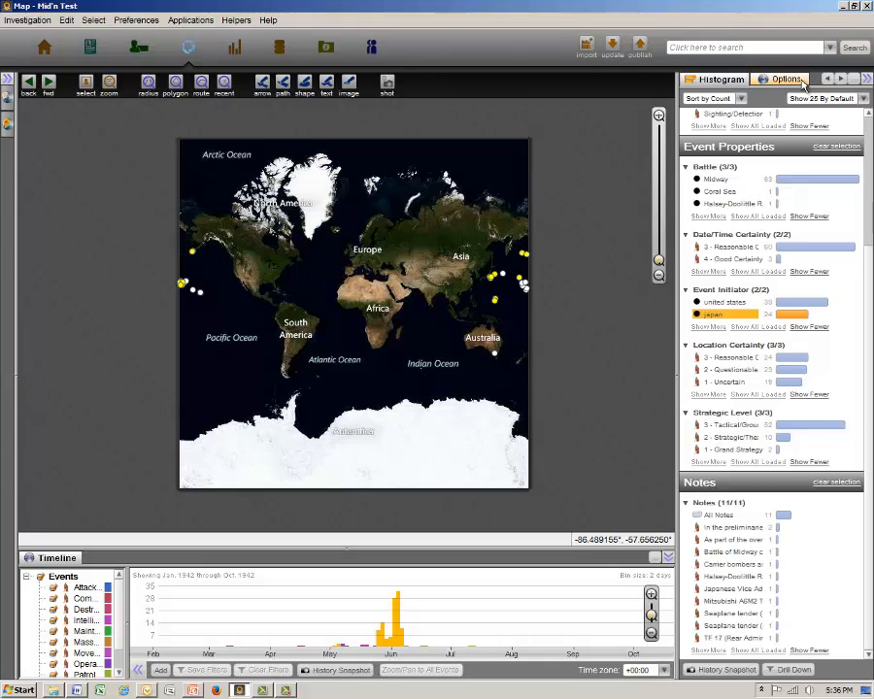
pyautogui.click(803, 84)
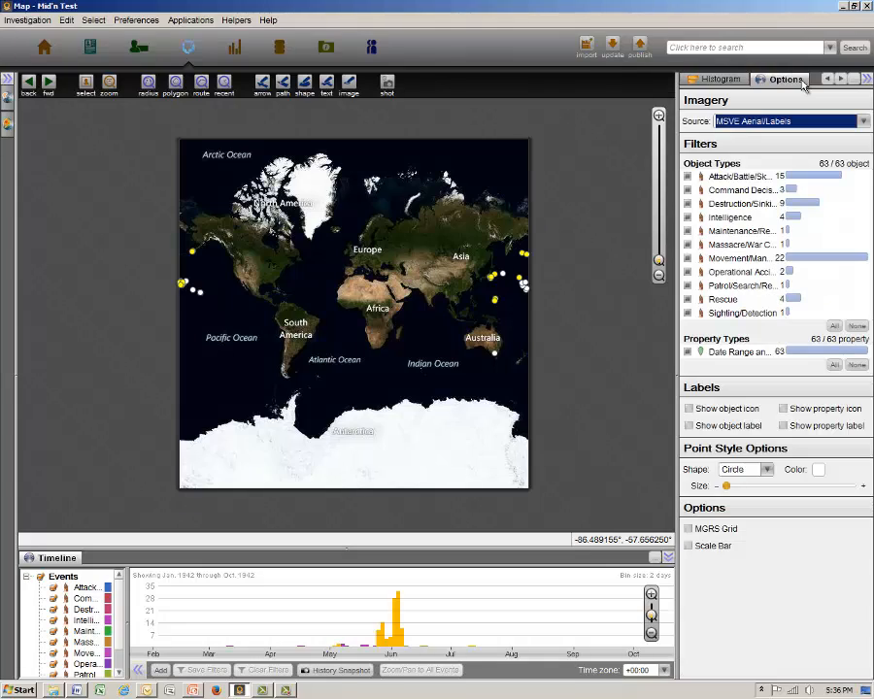
pyautogui.click(817, 470)
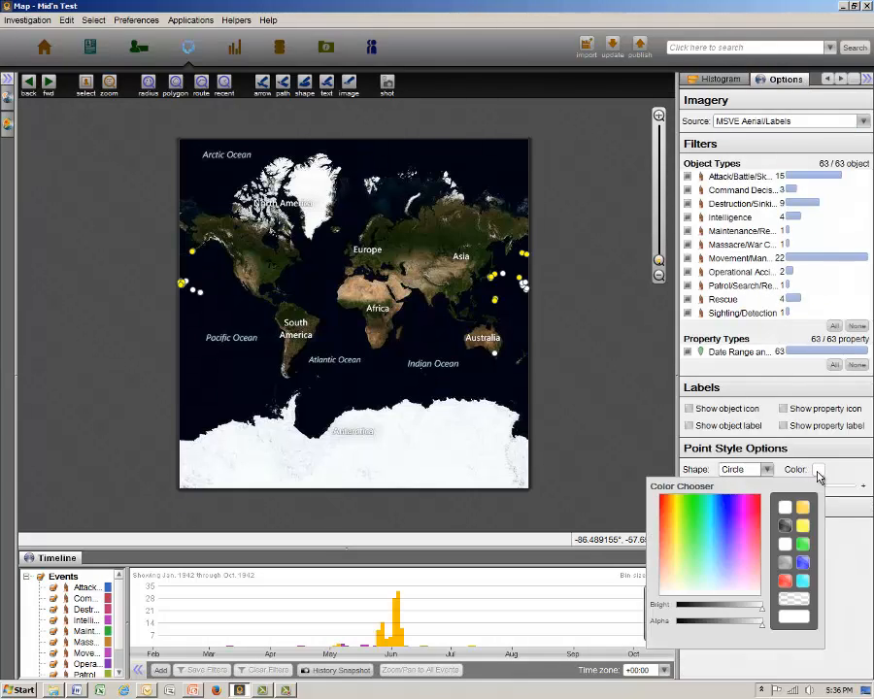
pyautogui.click(666, 499)
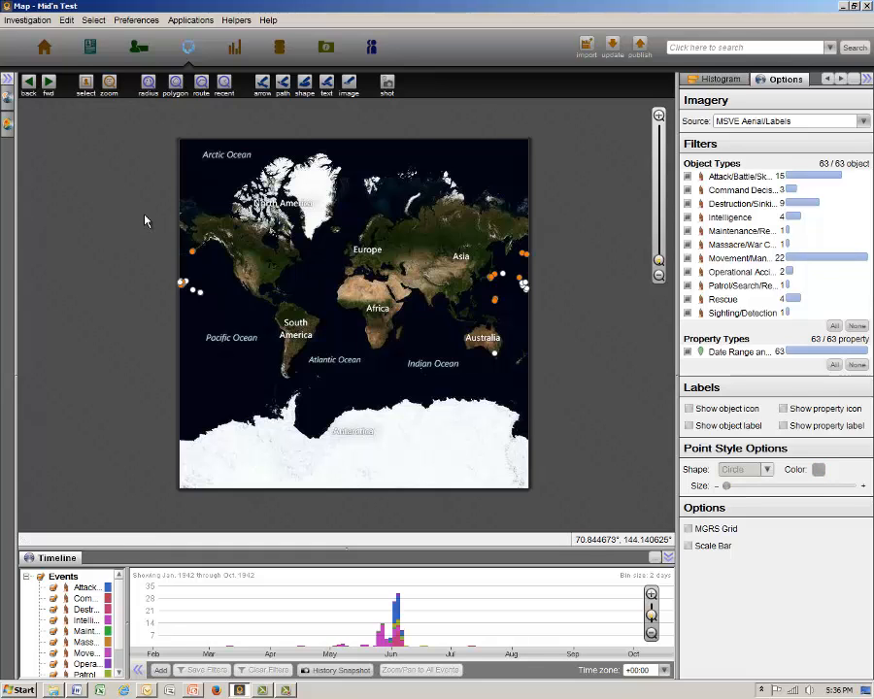
# Select all event points on the map and narrow the selection to those whose Event Initiator is united states.
pyautogui.moveTo(151, 209); pyautogui.dragTo(418, 349)
pyautogui.click(536, 369)
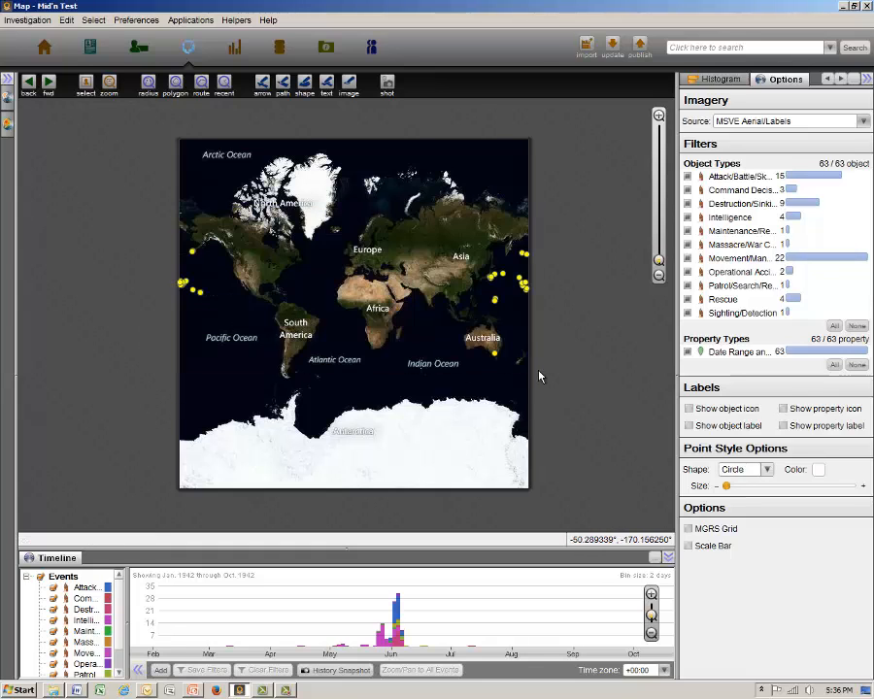
pyautogui.click(720, 79)
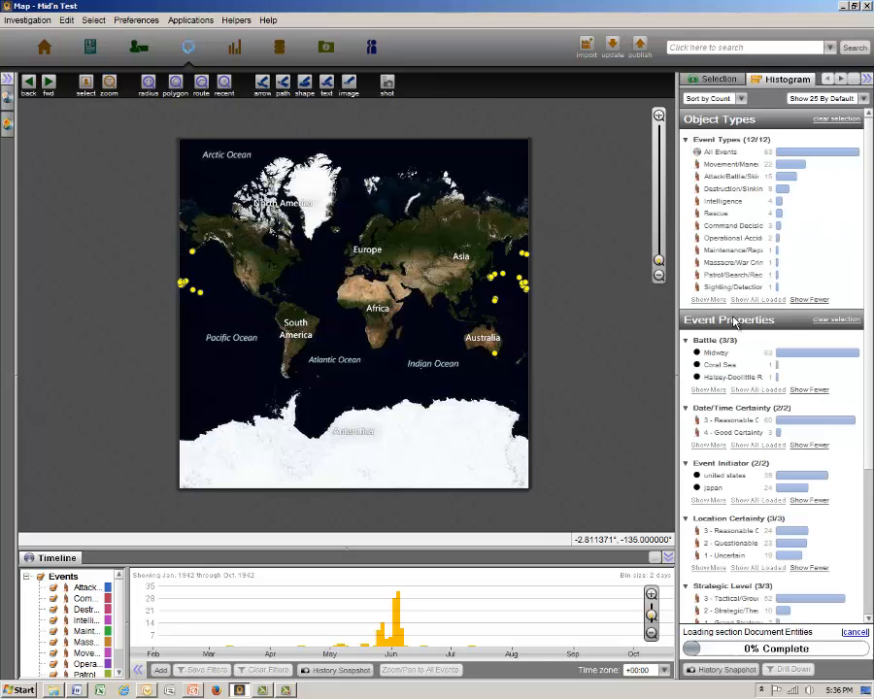
pyautogui.click(718, 477)
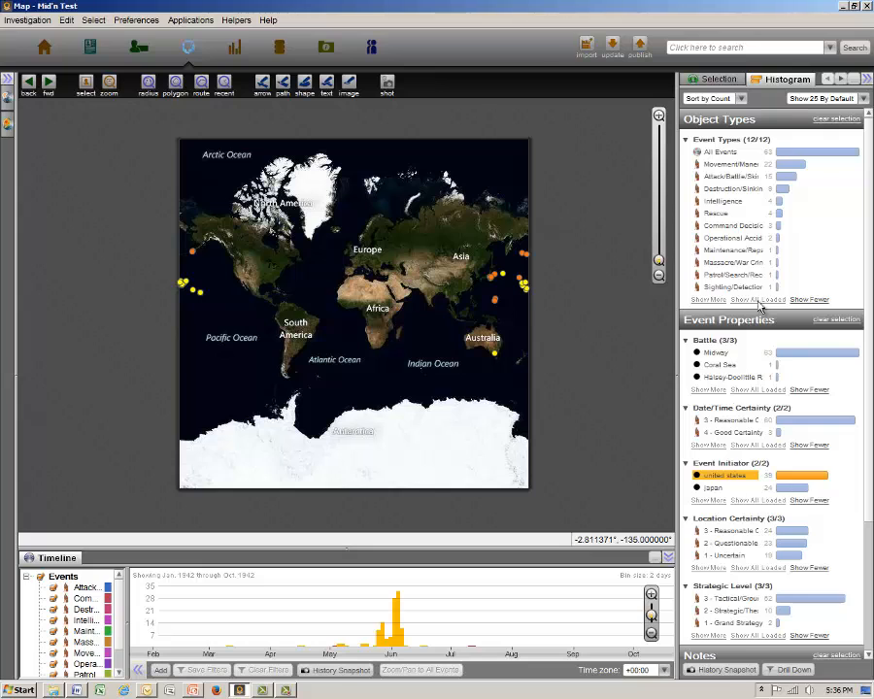
# Set the point color of the selected united states events to blue.
pyautogui.click(841, 81)
pyautogui.click(783, 79)
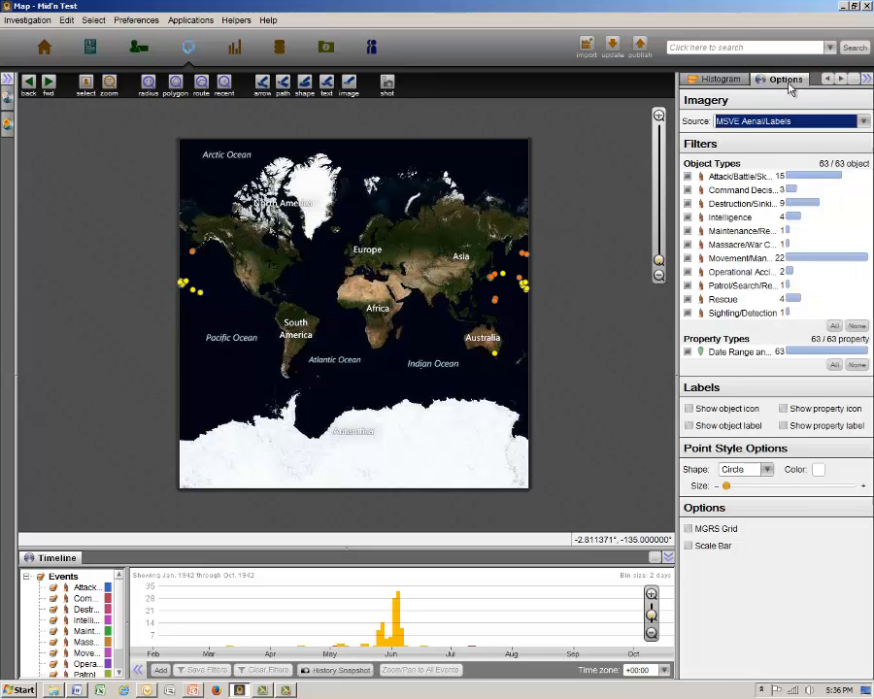
pyautogui.click(820, 473)
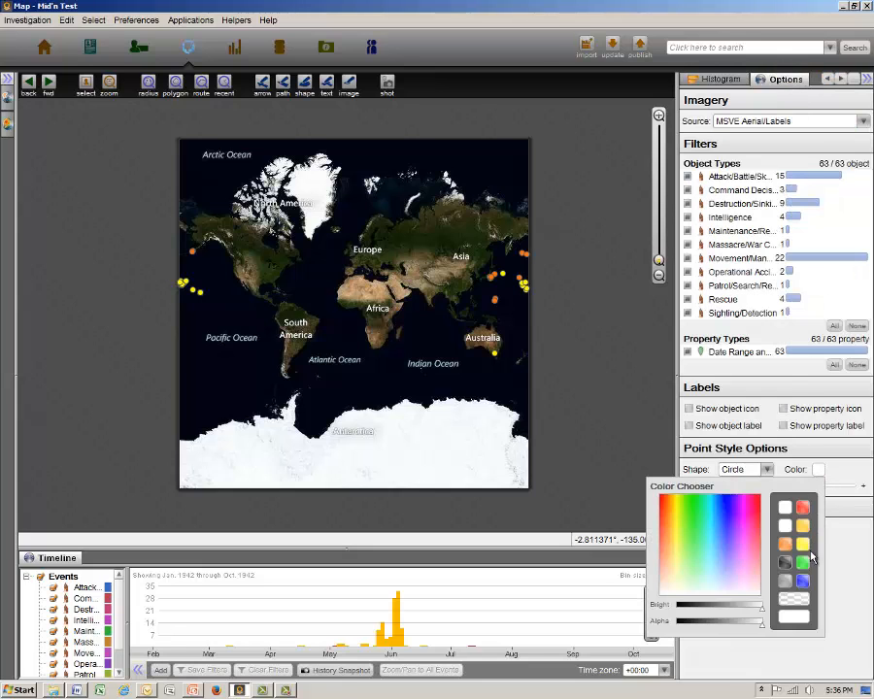
pyautogui.click(800, 578)
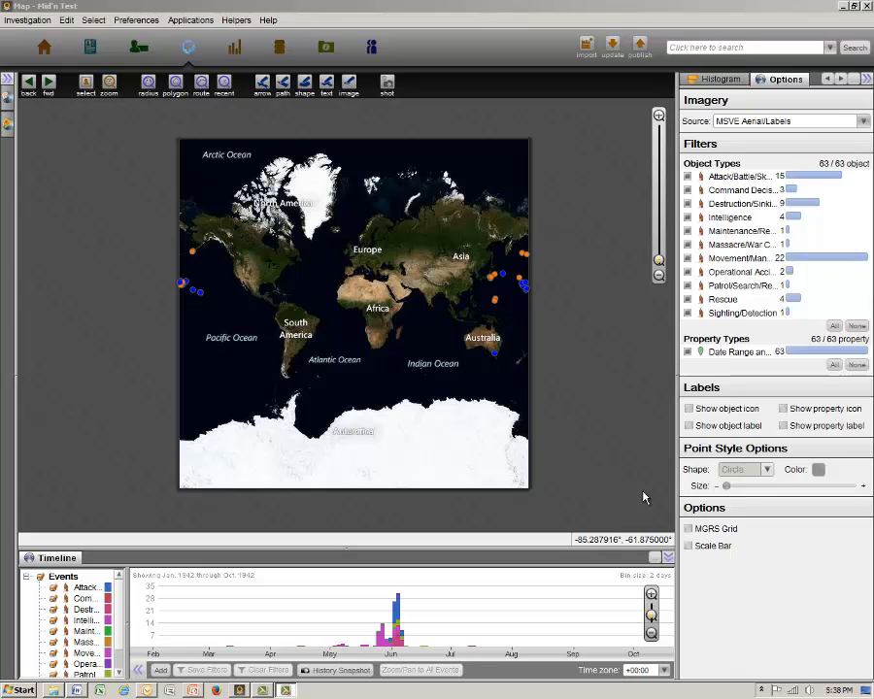
# Change the map's imagery source to Yahoo Roads for the Pacific area around the Midway events.
pyautogui.click(657, 115)
pyautogui.moveTo(59, 309); pyautogui.dragTo(403, 354)
pyautogui.scroll(1, 377, 352)
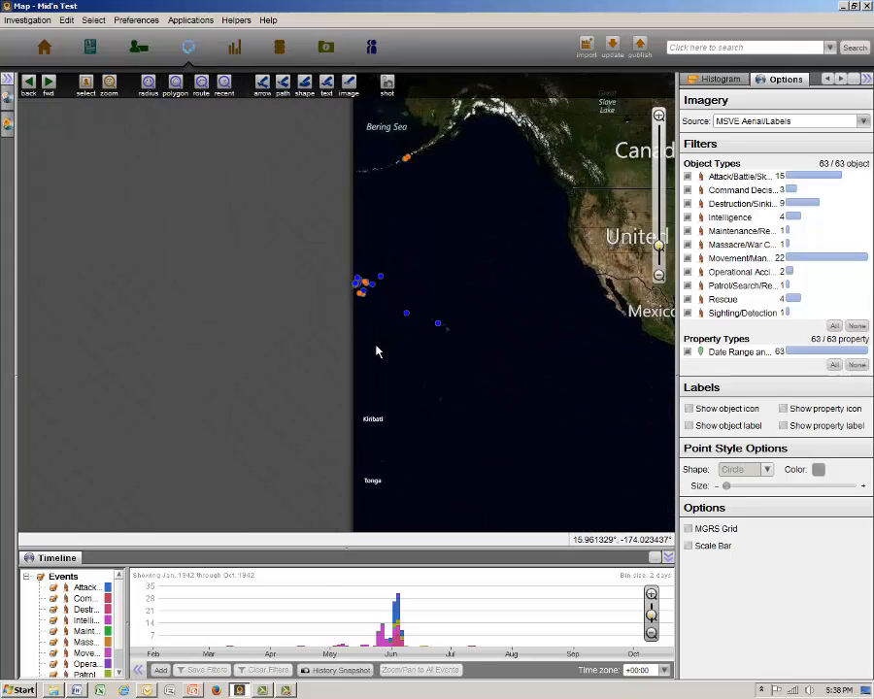
pyautogui.scroll(1, 378, 352)
pyautogui.moveTo(380, 281); pyautogui.dragTo(273, 311)
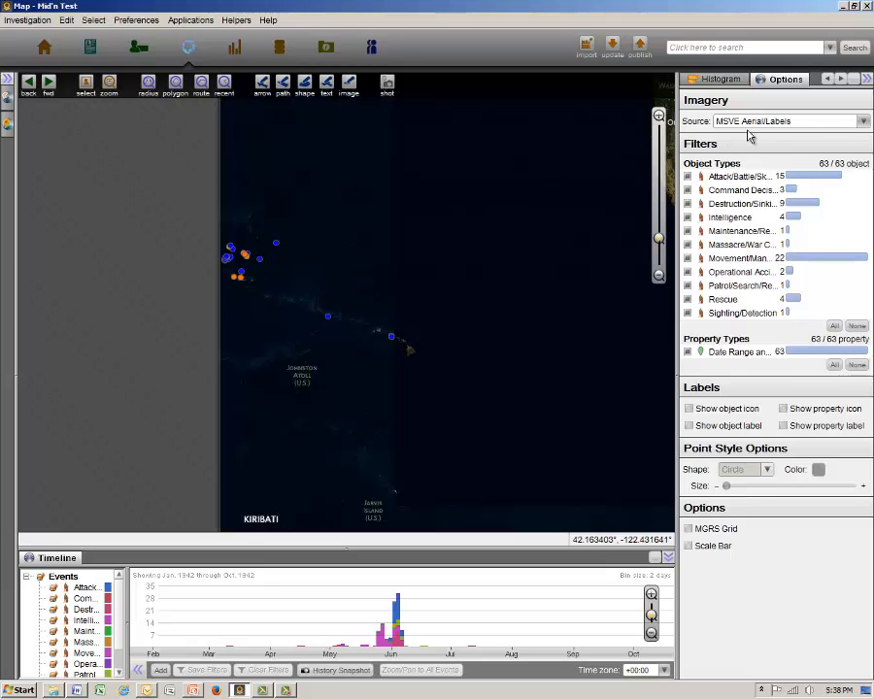
pyautogui.click(863, 123)
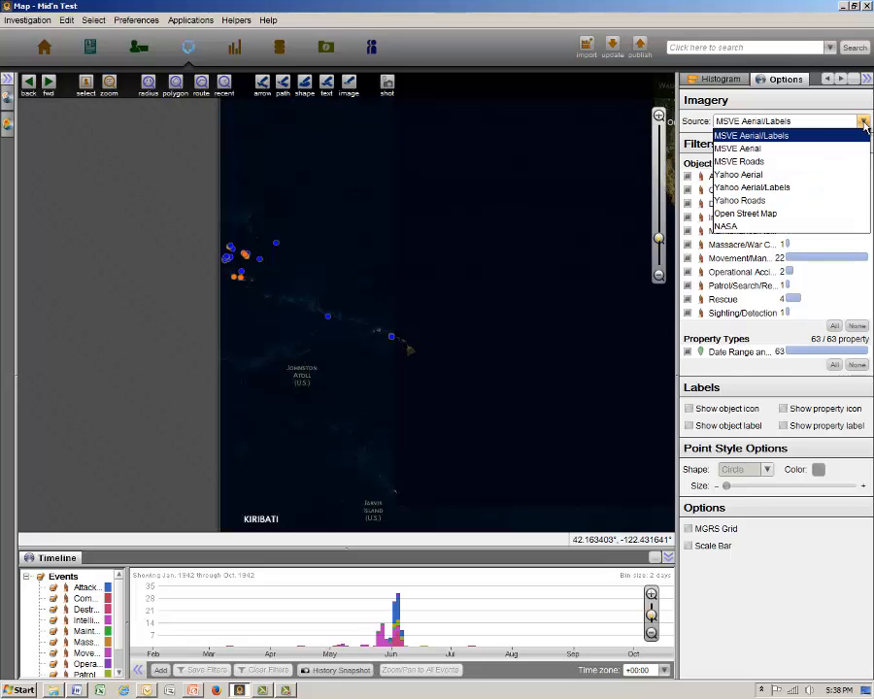
pyautogui.click(767, 200)
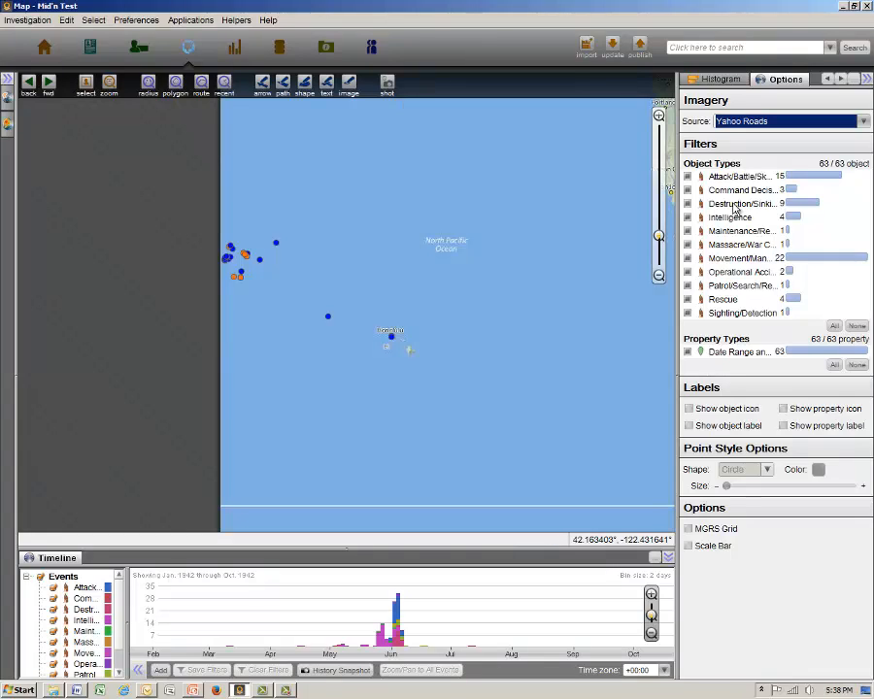
# Change the map's imagery source to MSVE Aerial/Labels.
pyautogui.click(863, 124)
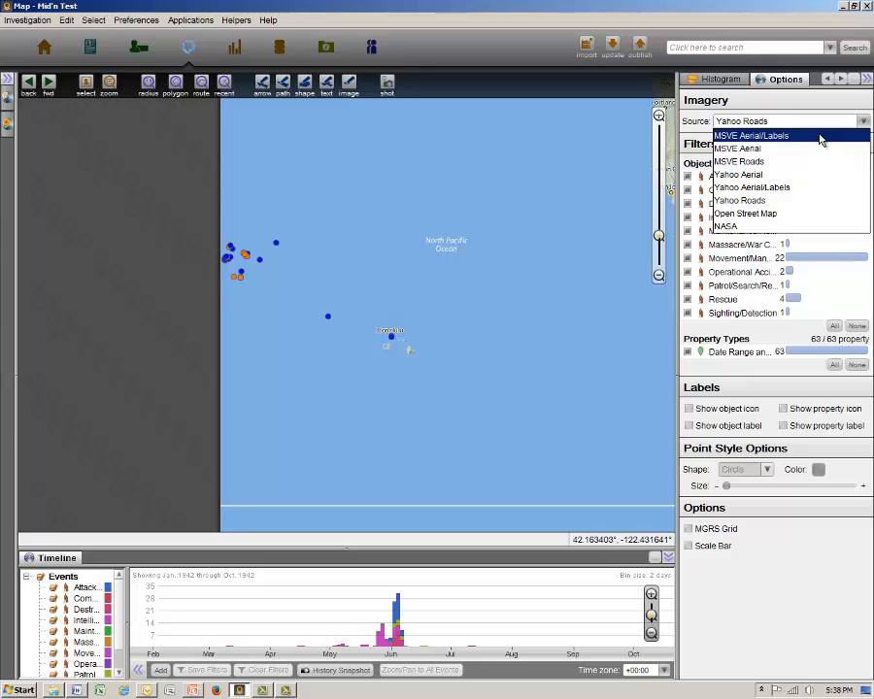
pyautogui.click(820, 136)
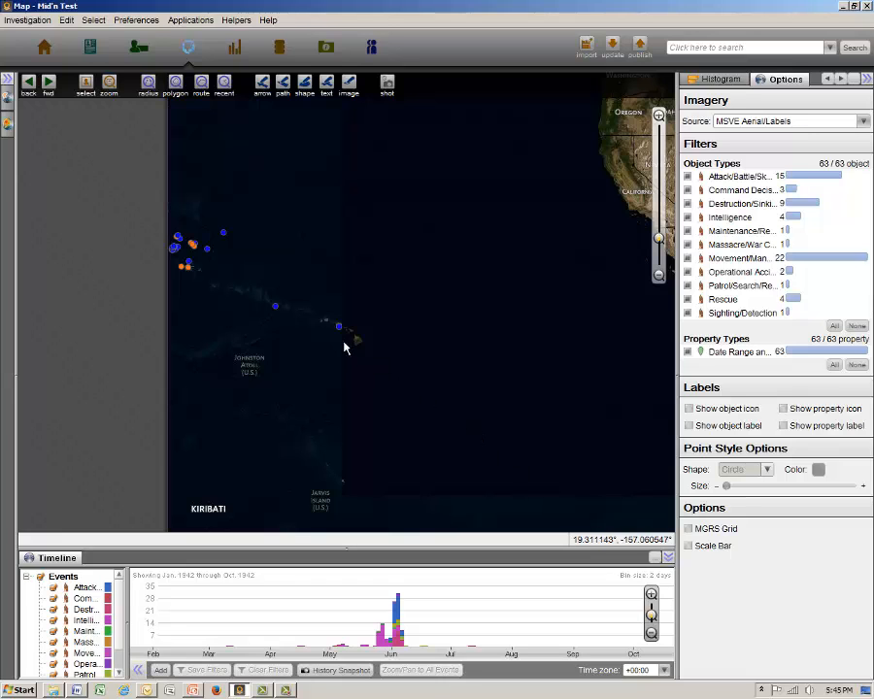
# Draw a radius search circle of about 23 km on the map, centered on Pearl Harbor.
pyautogui.scroll(3, 338, 341)
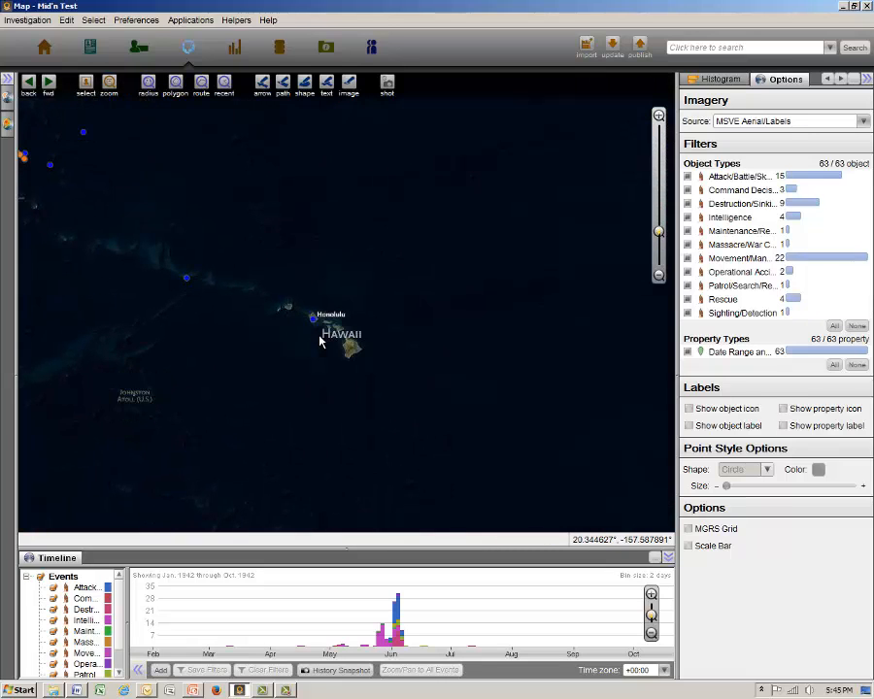
pyautogui.scroll(3, 313, 330)
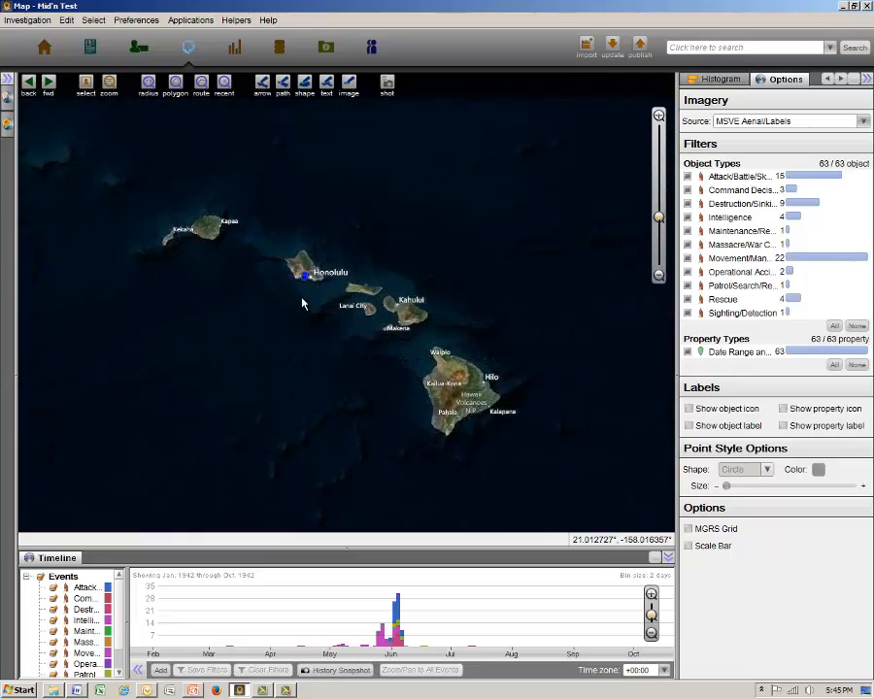
pyautogui.scroll(1, 311, 288)
pyautogui.scroll(3, 311, 287)
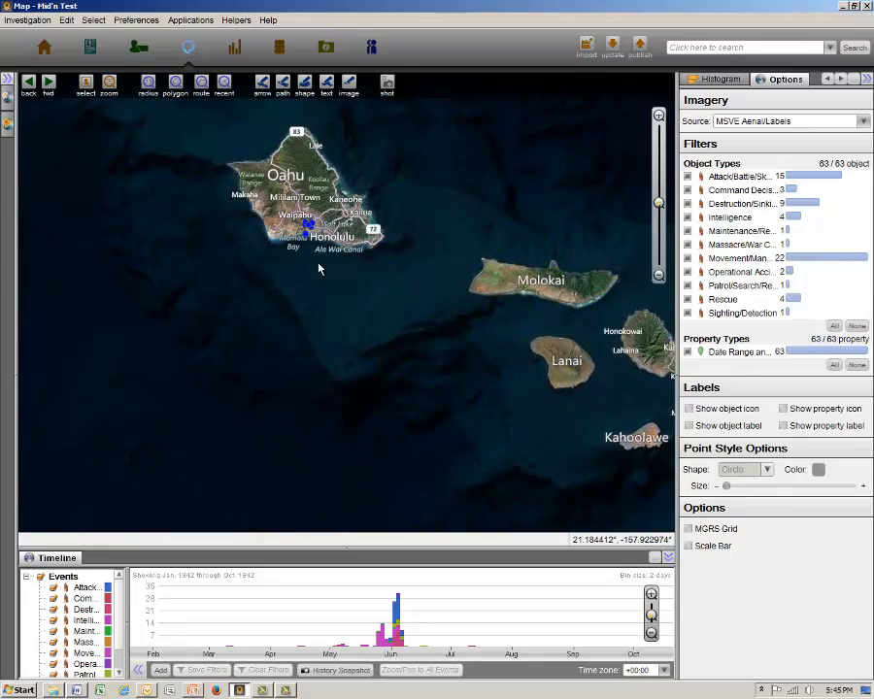
pyautogui.scroll(3, 289, 336)
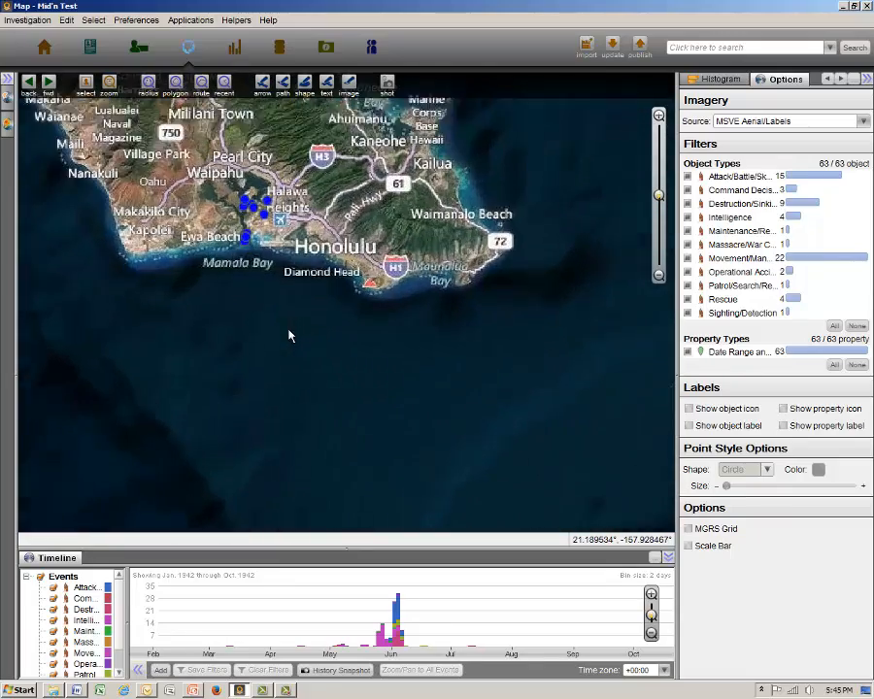
pyautogui.scroll(1, 280, 460)
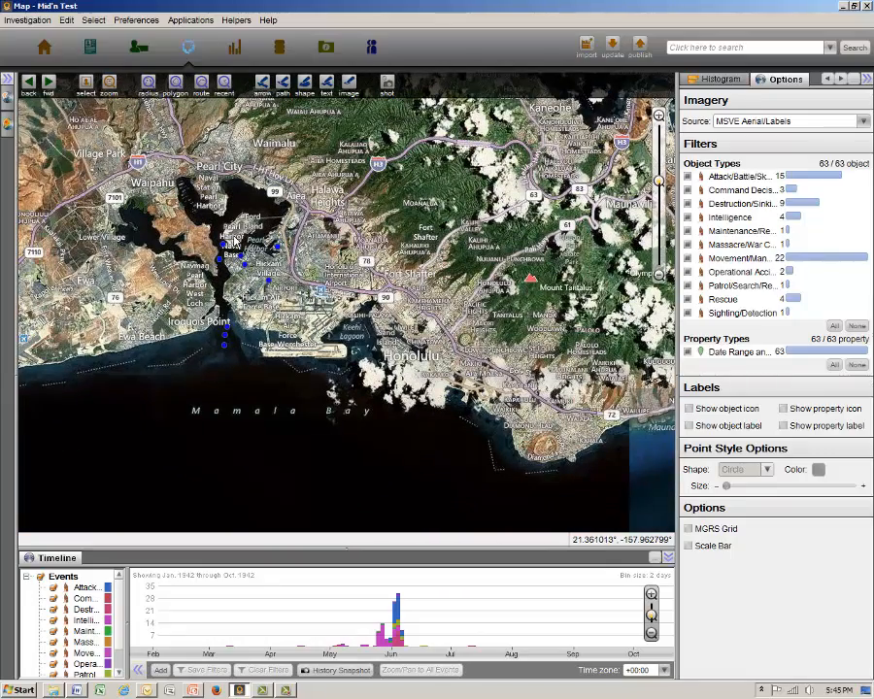
pyautogui.click(147, 85)
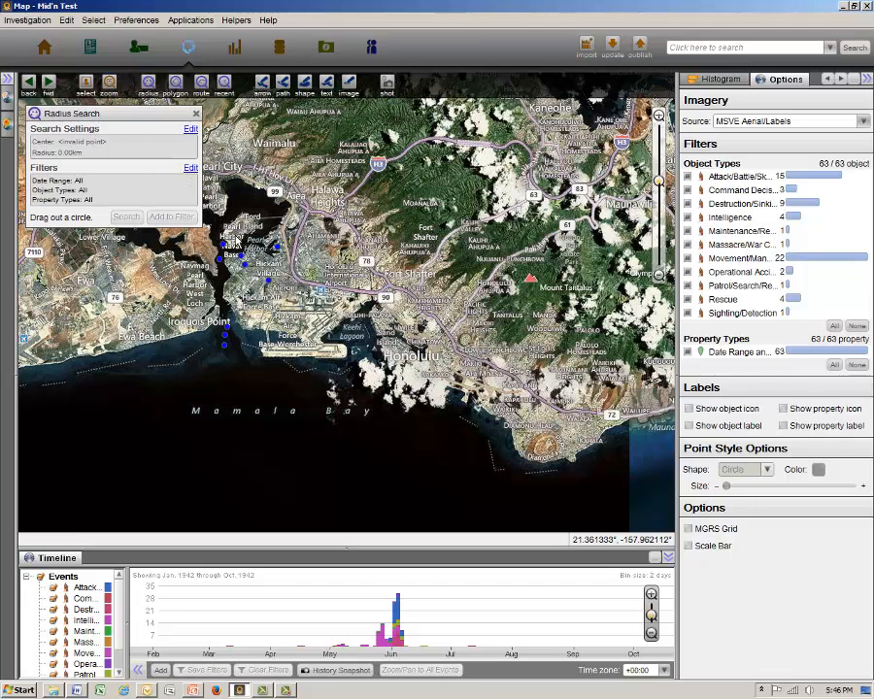
pyautogui.click(234, 236)
pyautogui.moveTo(234, 236); pyautogui.dragTo(660, 384)
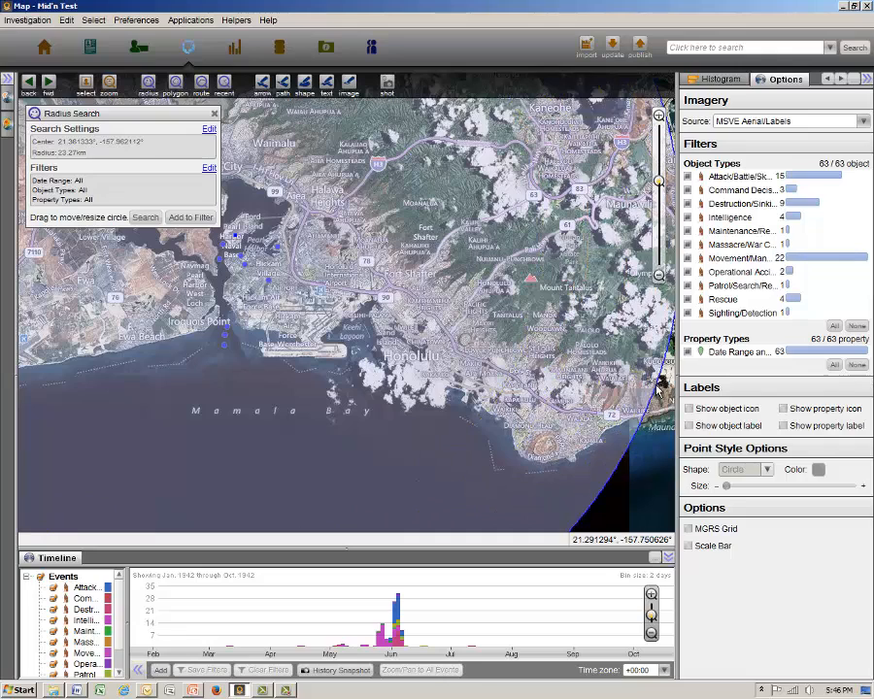
# Filter the radius search to the date range from 12/1/41 to 12/10/41.
pyautogui.click(209, 169)
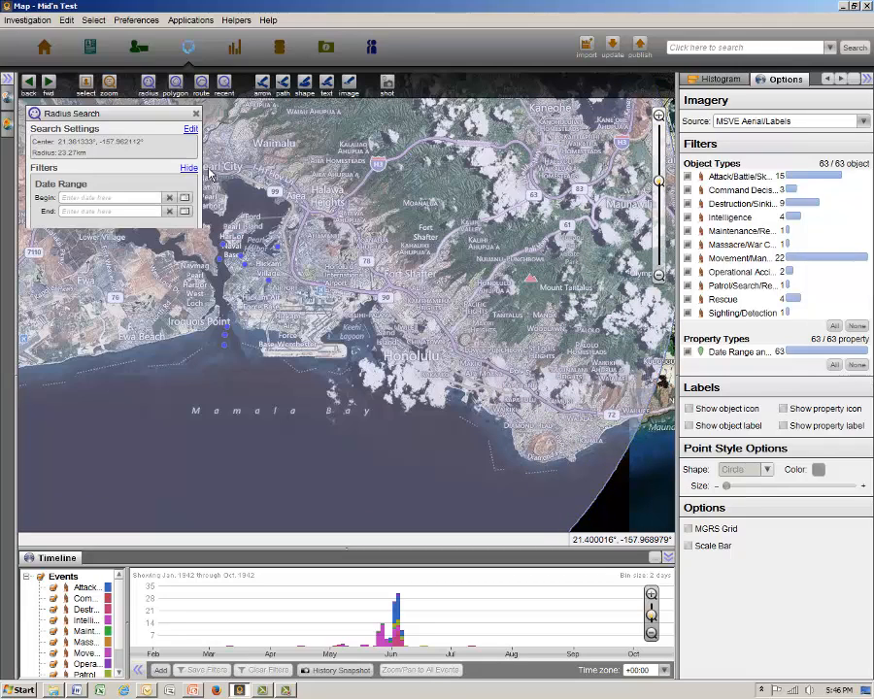
pyautogui.click(108, 199)
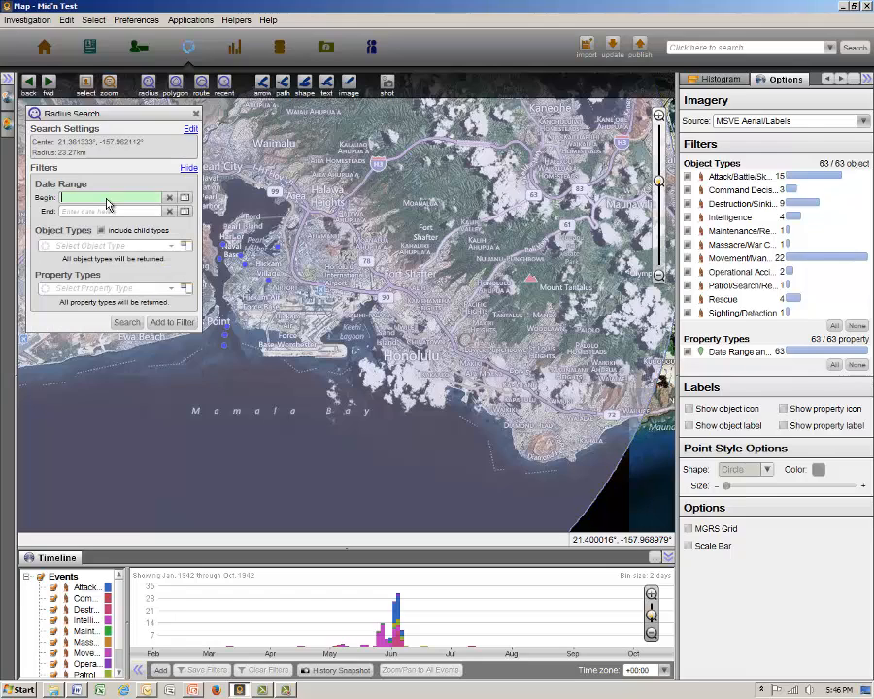
pyautogui.write('1')
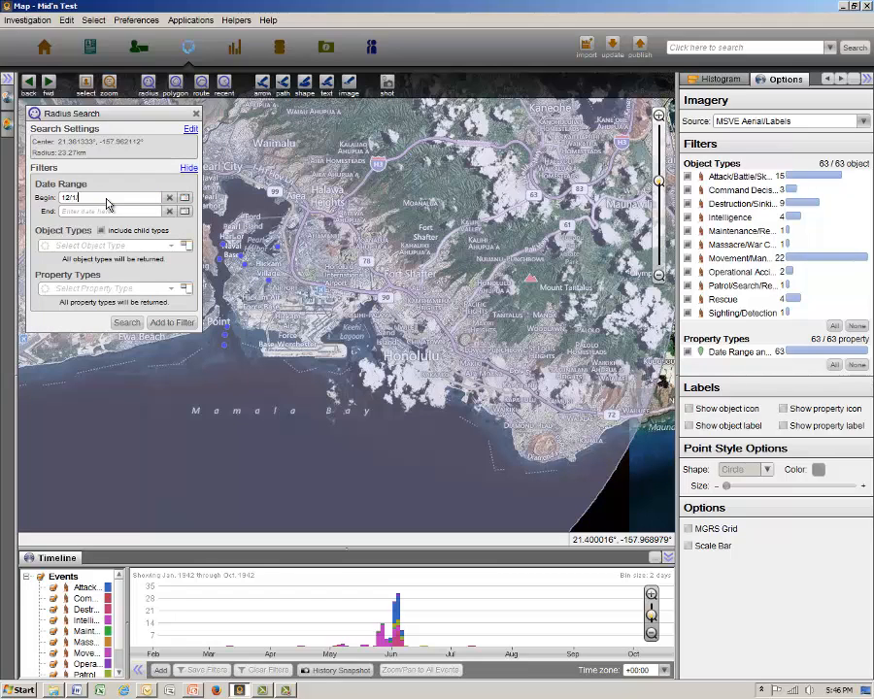
pyautogui.write('2/1/41')
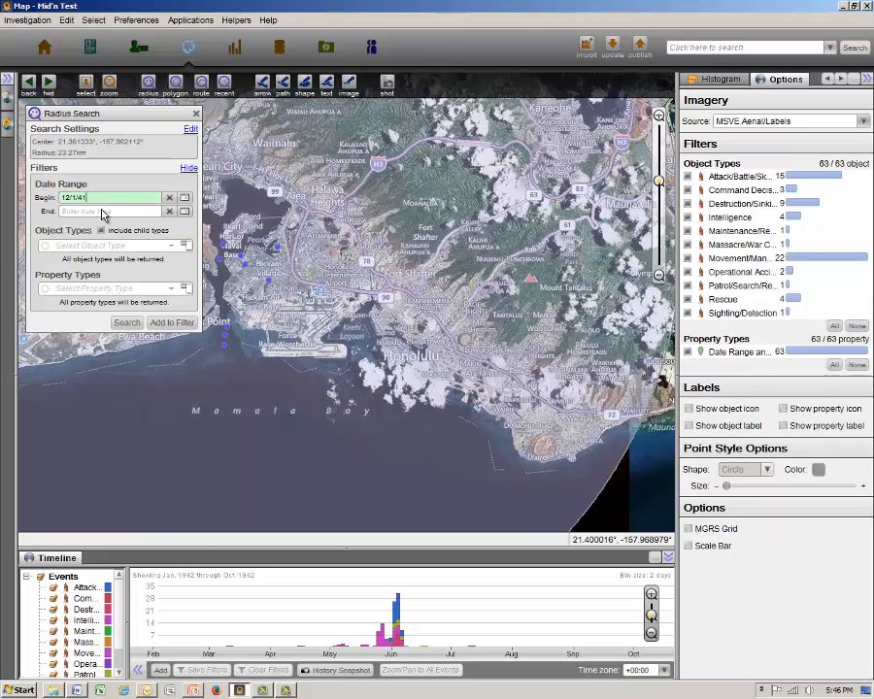
pyautogui.click(102, 212)
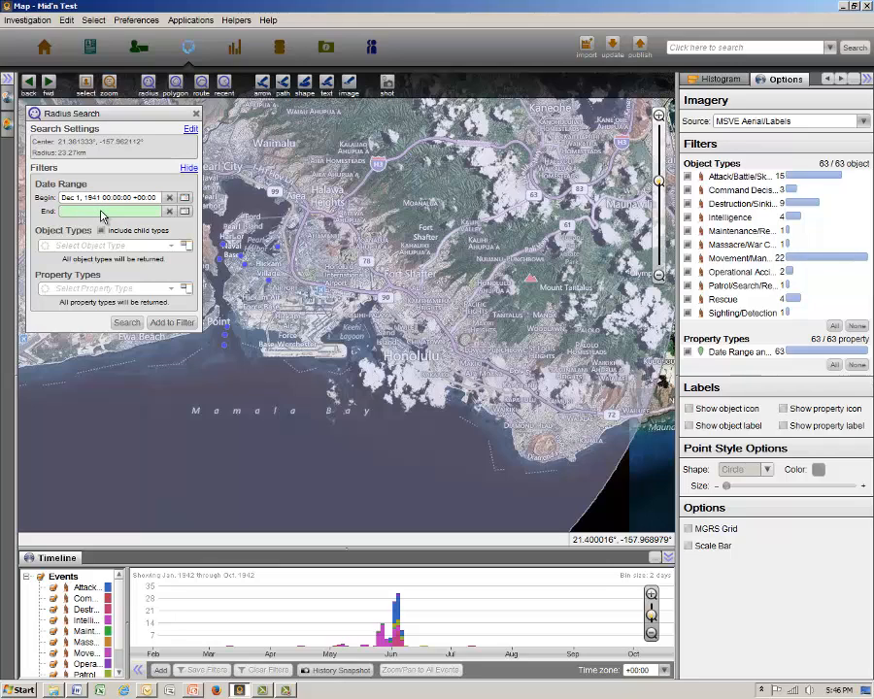
pyautogui.write('12/10/41')
# Restrict the radius search to the Event object type, run it, and close the Radius Search window.
pyautogui.click(186, 248)
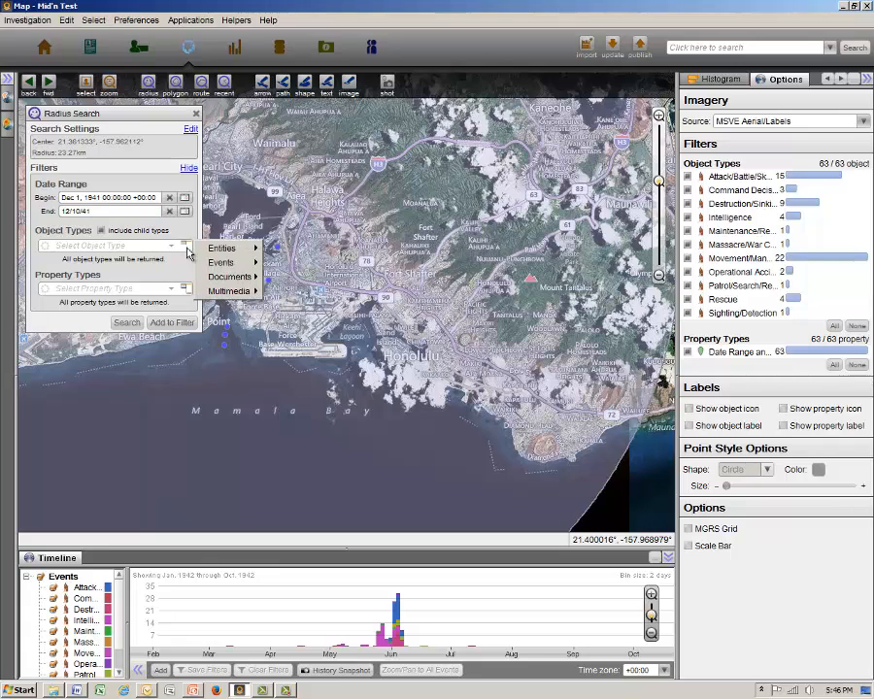
pyautogui.moveTo(215, 266)
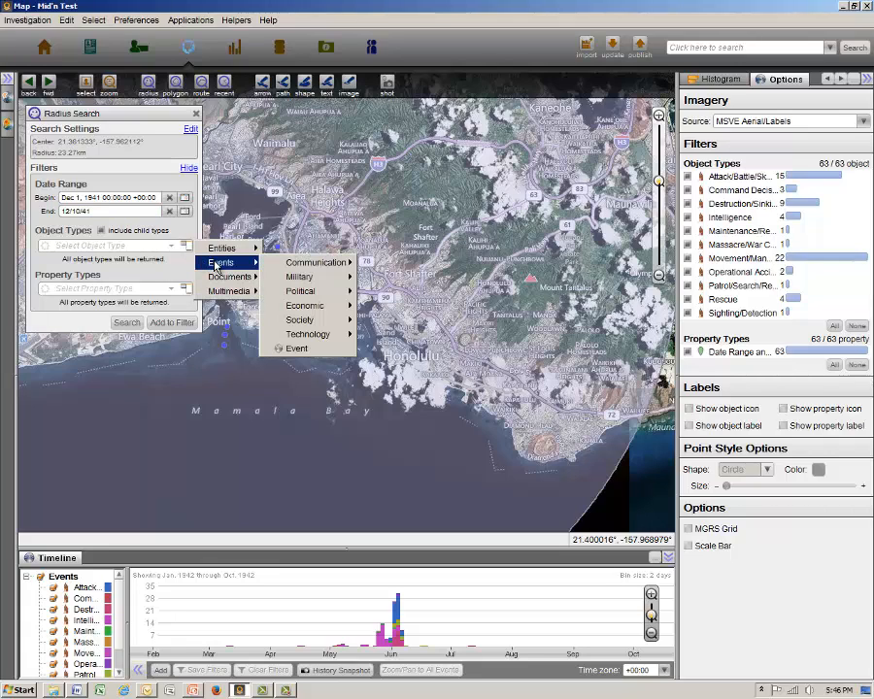
pyautogui.click(297, 348)
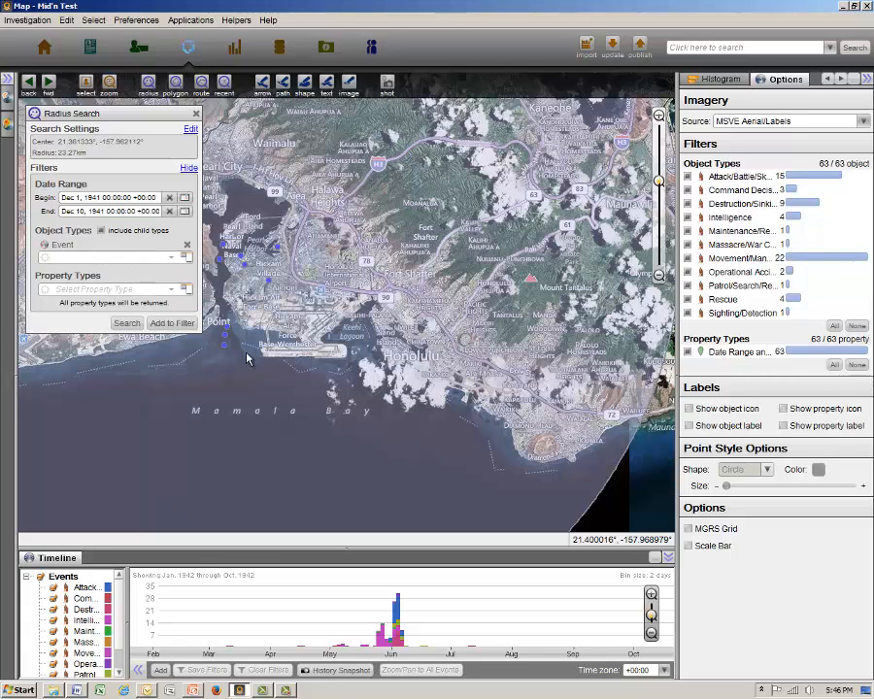
pyautogui.click(127, 324)
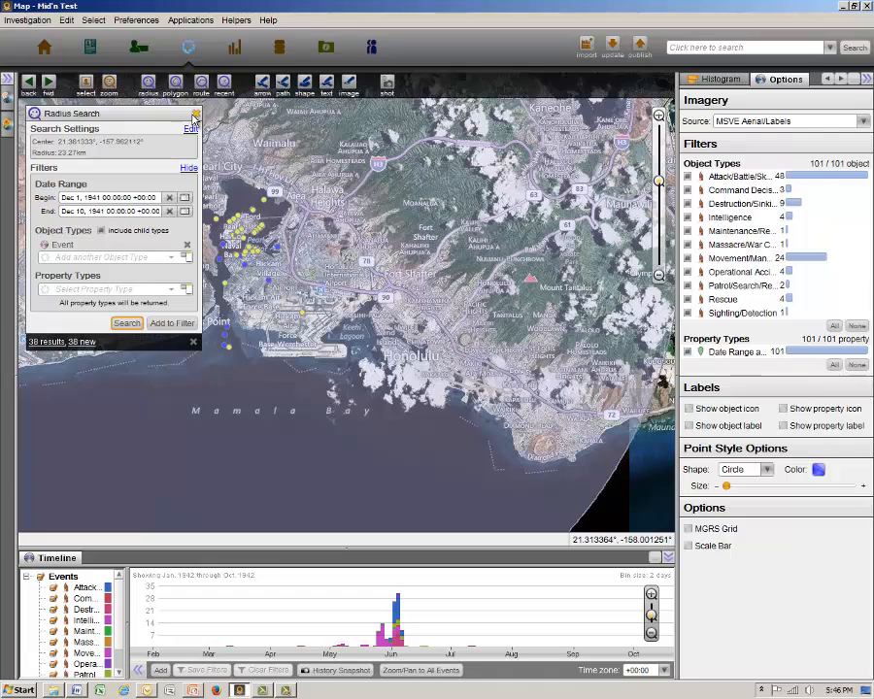
pyautogui.click(195, 115)
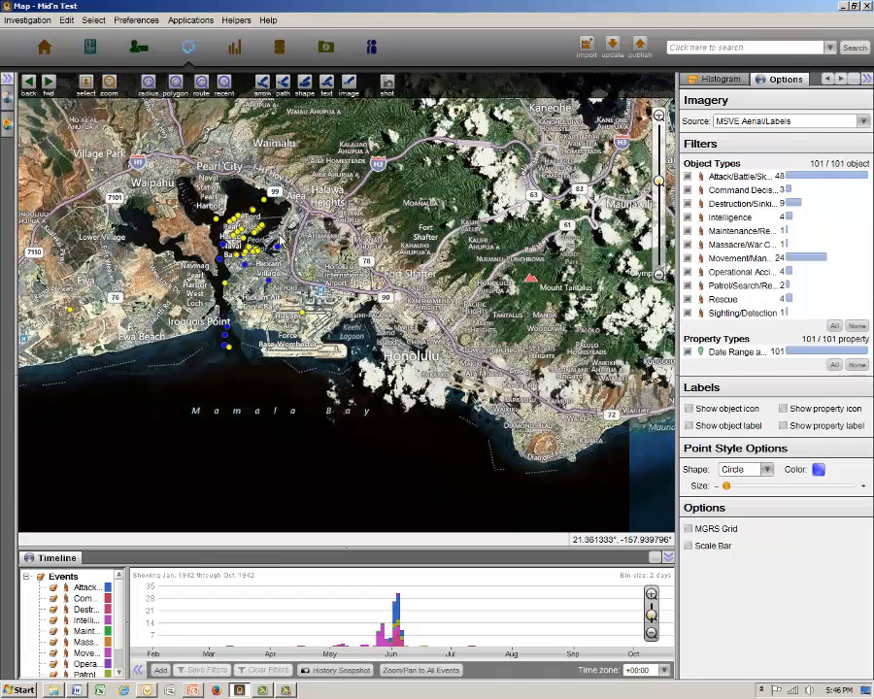
# Open the record of the battleship Arizona (BB-39) sinking from its Pearl Harbor map point and select its WMV video.
pyautogui.scroll(3, 279, 240)
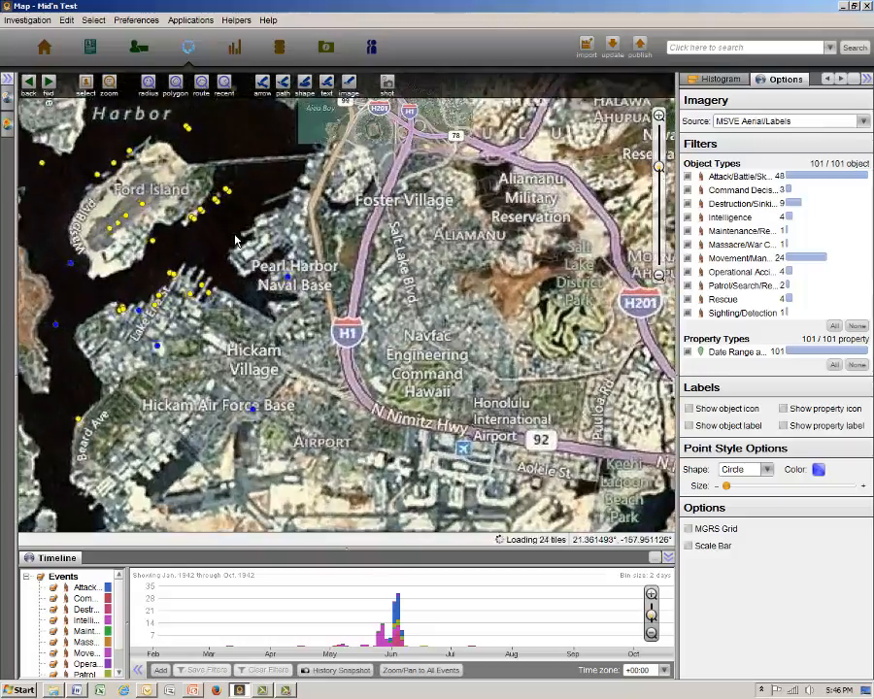
pyautogui.scroll(1, 208, 232)
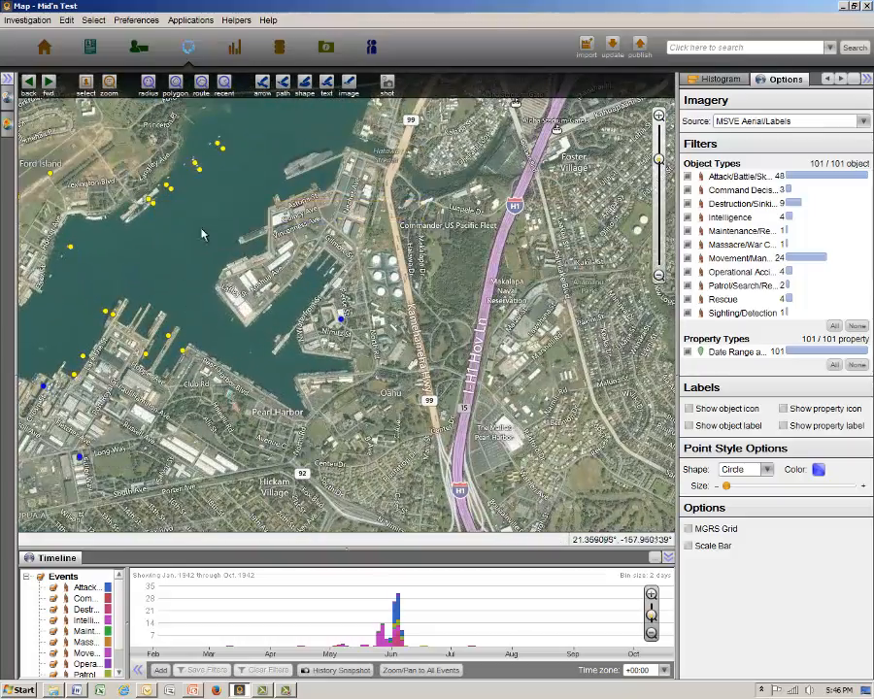
pyautogui.scroll(1, 206, 204)
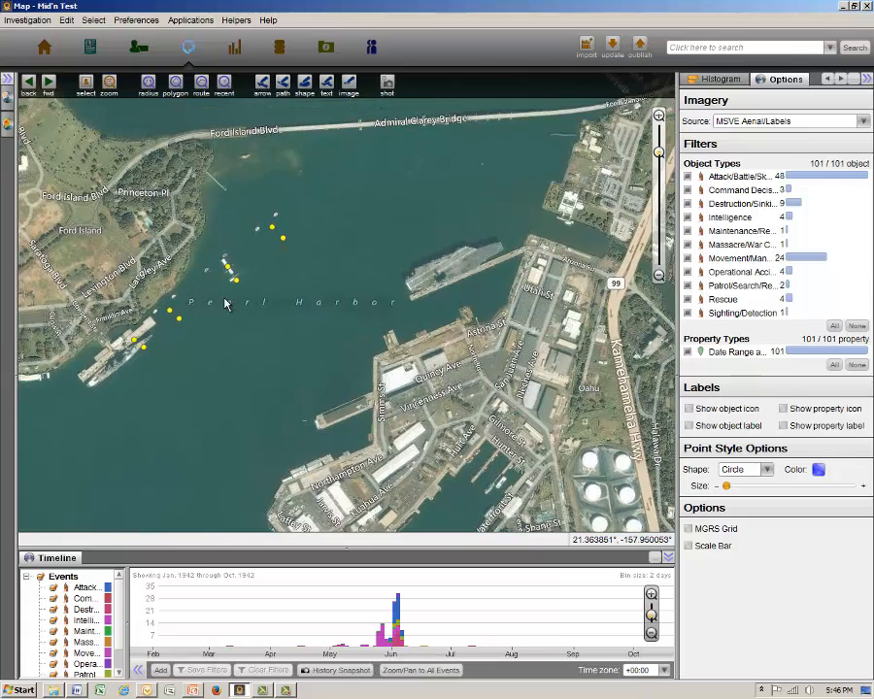
pyautogui.scroll(1, 224, 304)
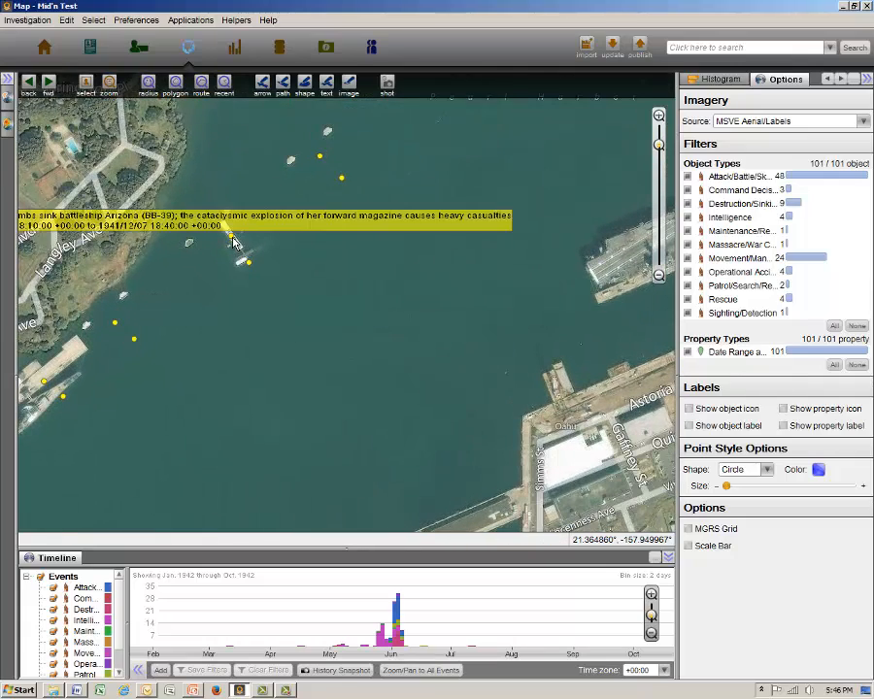
pyautogui.doubleClick(233, 243)
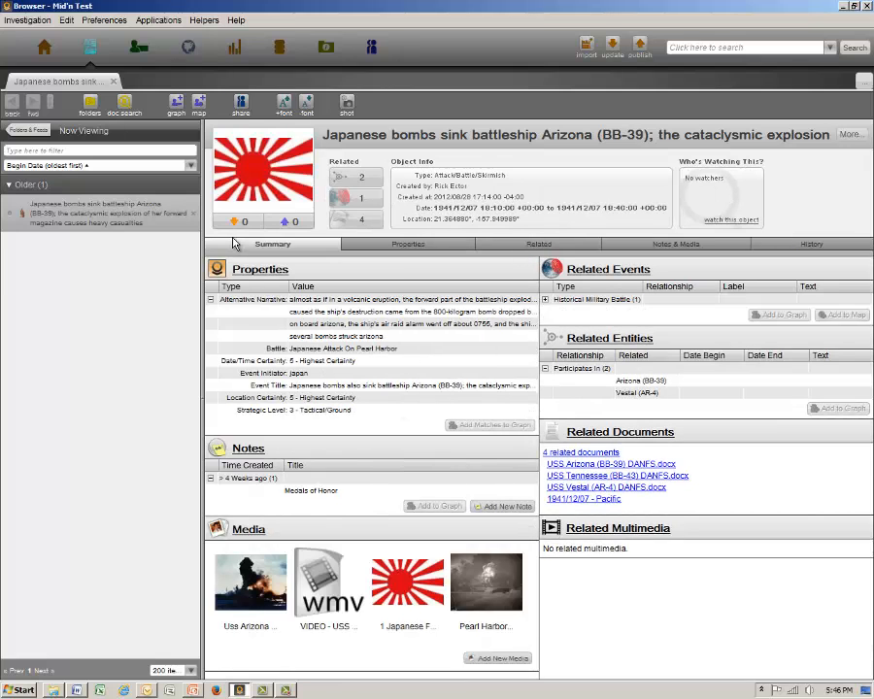
pyautogui.click(311, 585)
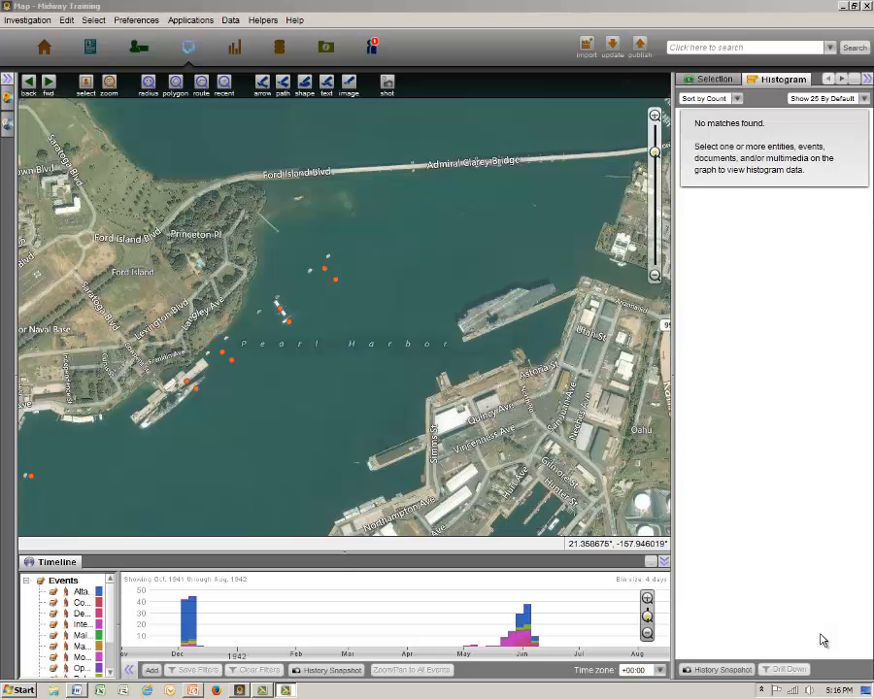
# Select all events on the Midway Training map and delete them to leave the map empty.
pyautogui.click(363, 365)
pyautogui.scroll(-1, 364, 365)
pyautogui.scroll(-5, 363, 370)
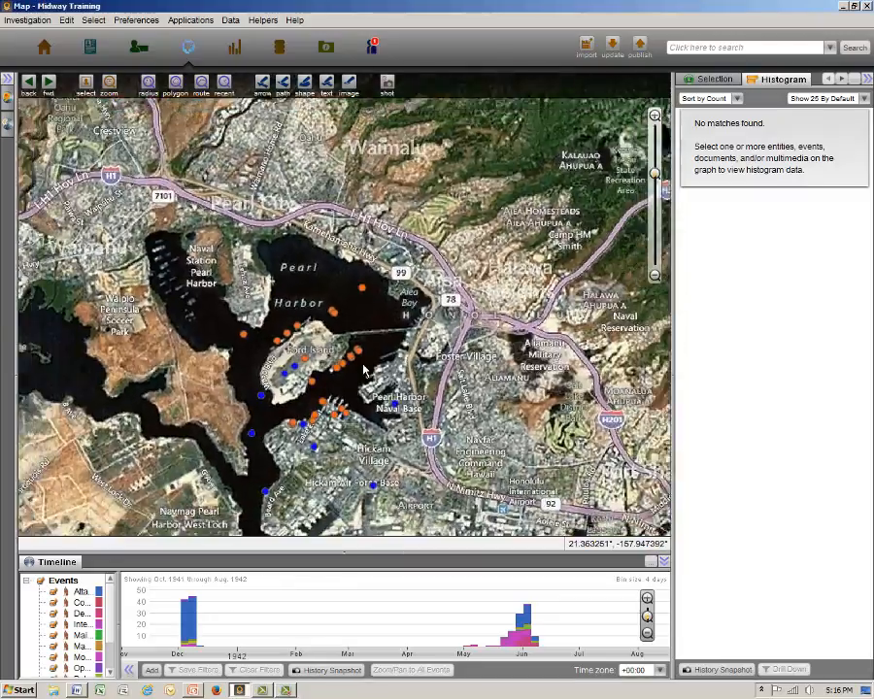
pyautogui.scroll(-4, 370, 448)
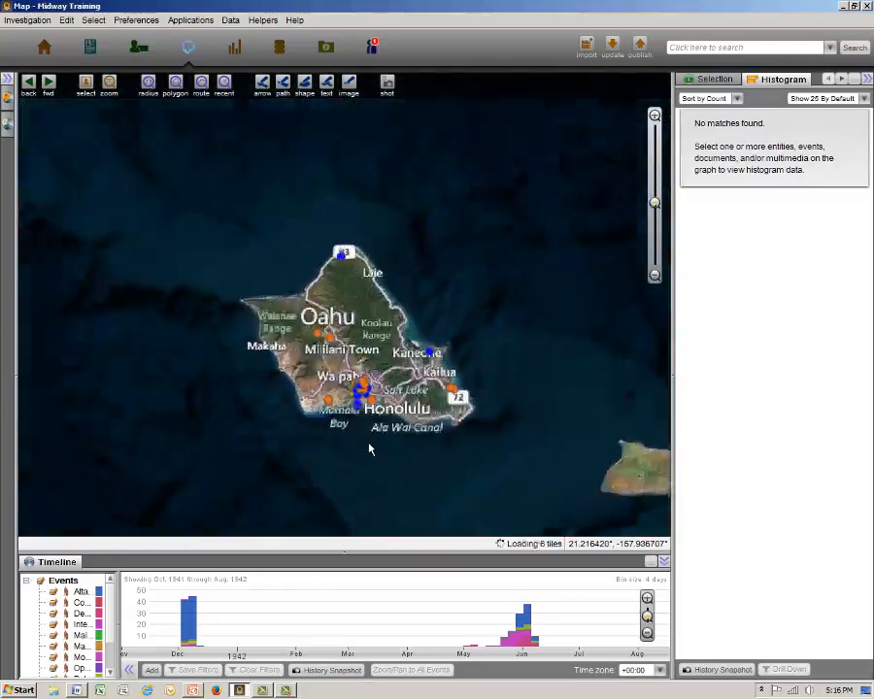
pyautogui.scroll(-2, 370, 447)
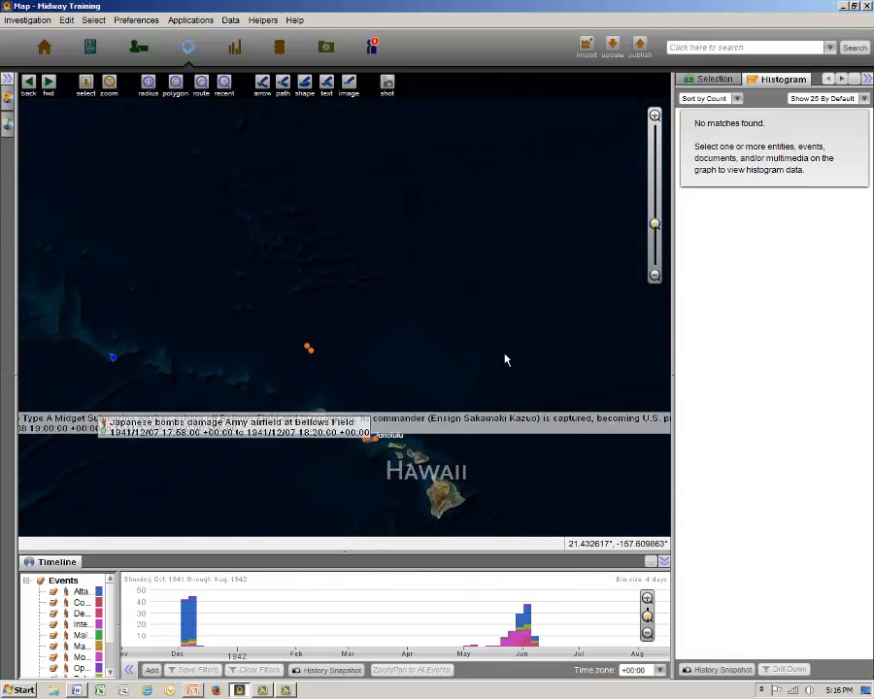
pyautogui.scroll(-2, 514, 353)
pyautogui.scroll(-4, 514, 352)
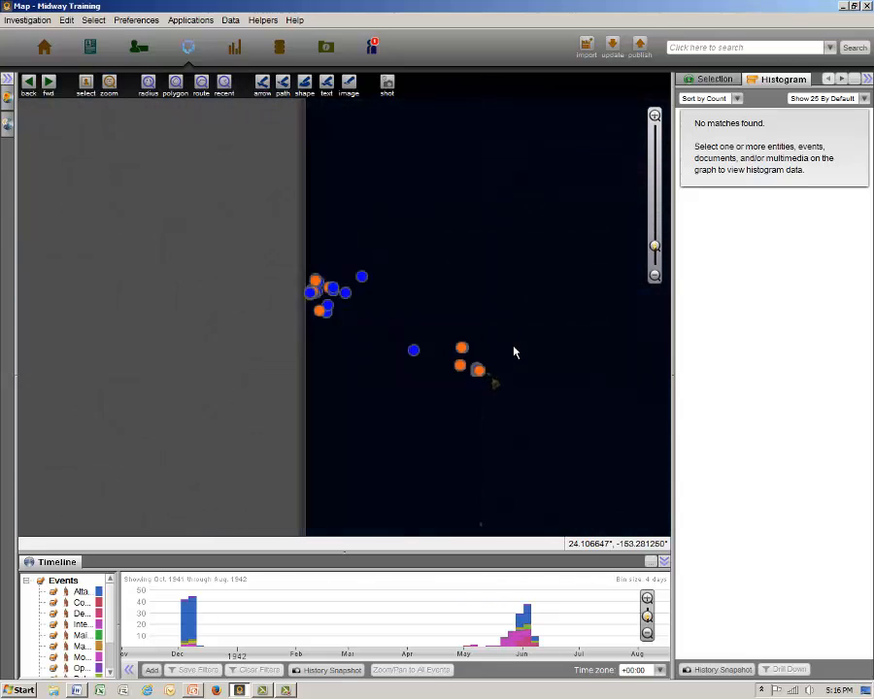
pyautogui.moveTo(456, 361); pyautogui.dragTo(109, 290)
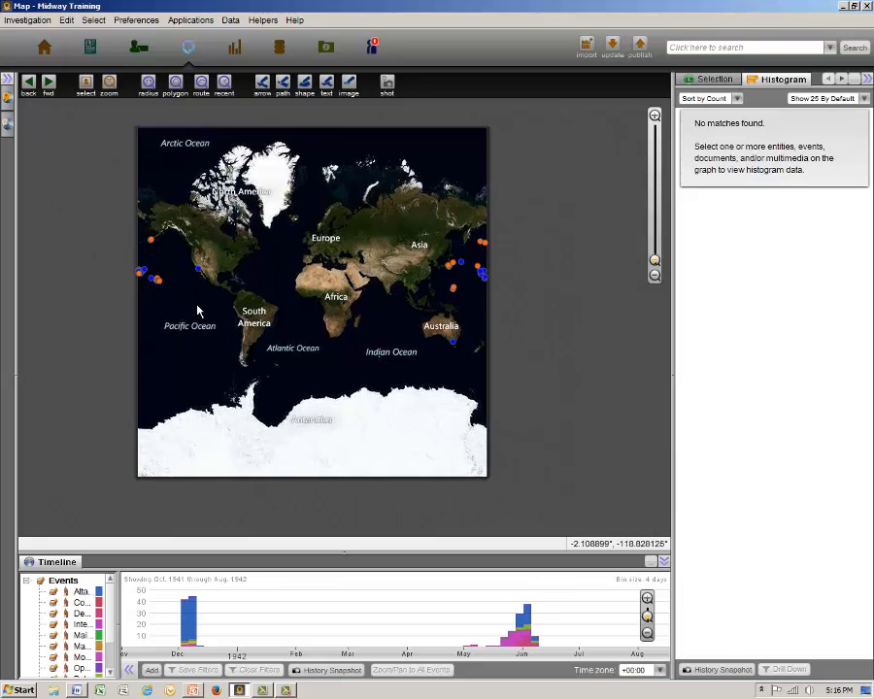
pyautogui.hotkey('ctrl', 'a')
pyautogui.press('Delete')
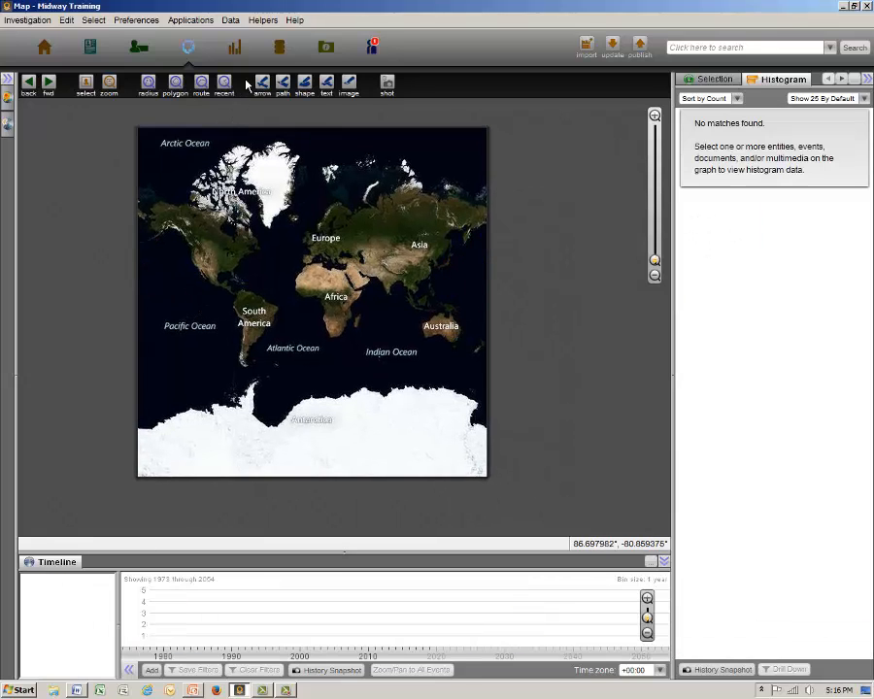
# Show the Filters helper and create a new user filter.
pyautogui.click(262, 23)
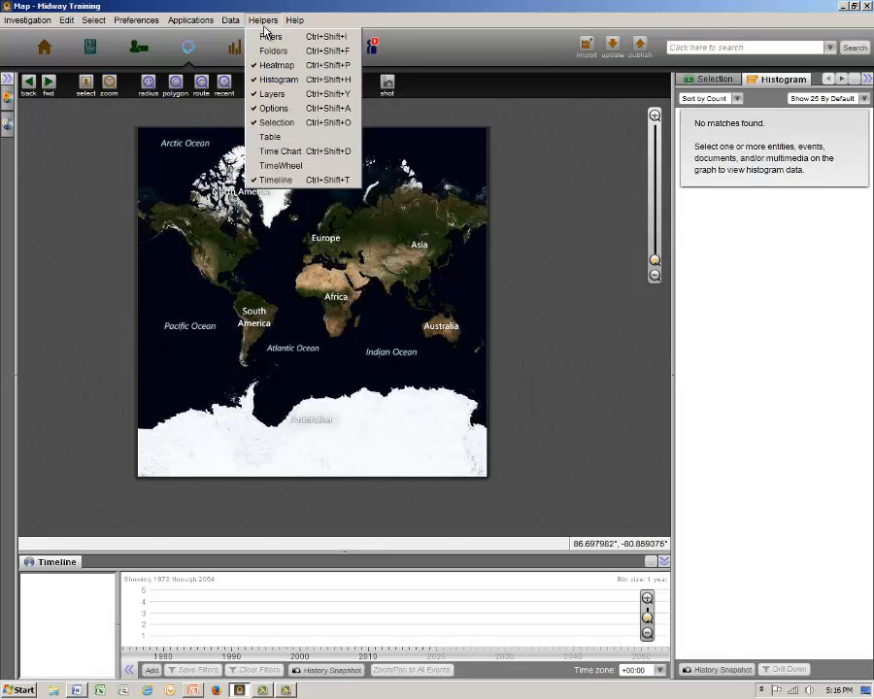
pyautogui.click(268, 36)
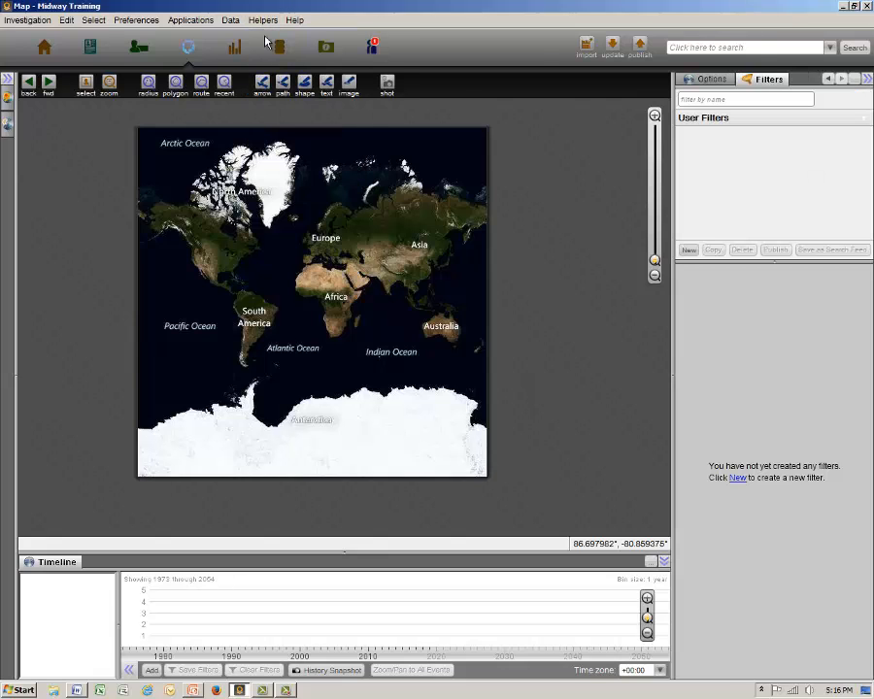
pyautogui.click(738, 480)
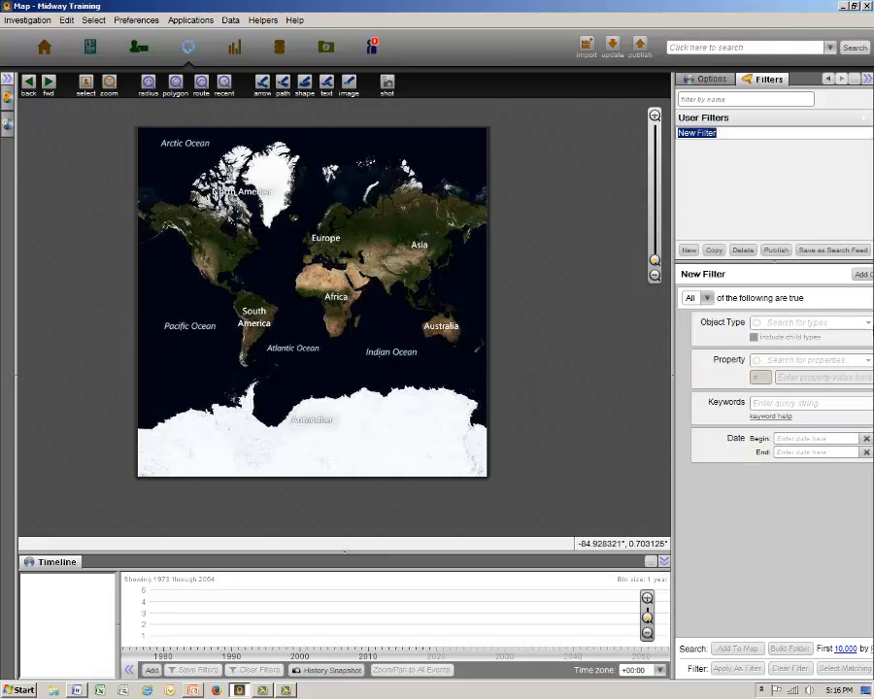
# Restrict the new filter to the Event object type with a date range from 12/1/41 to 5/31/42.
pyautogui.click(856, 322)
pyautogui.write('ev')
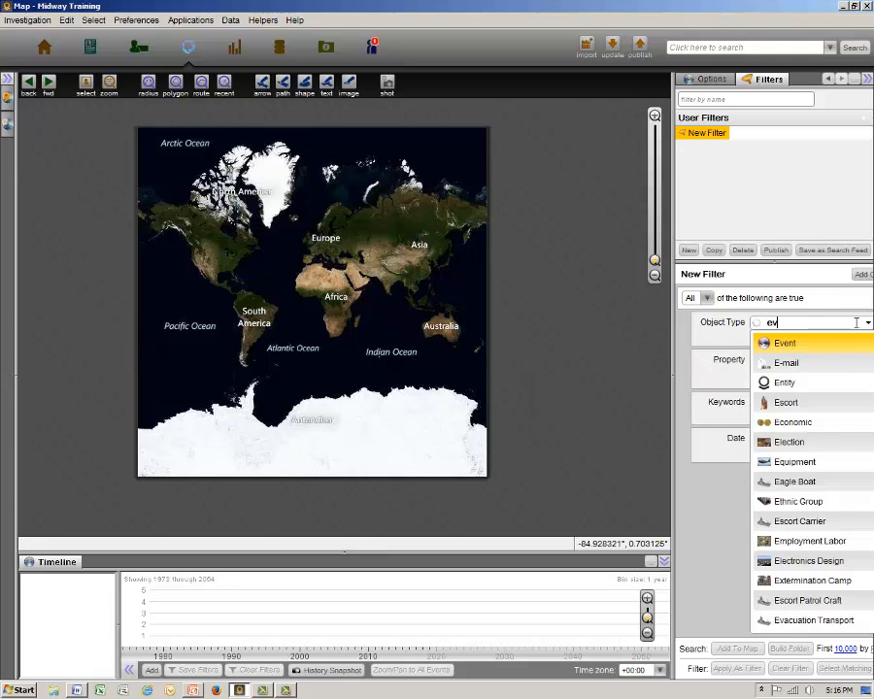
pyautogui.press('Return')
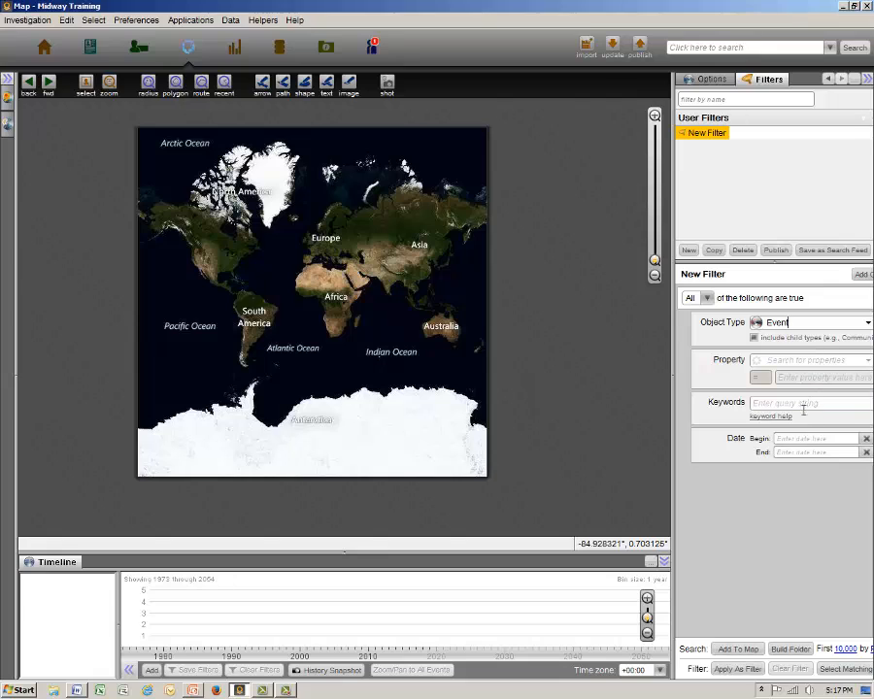
pyautogui.click(794, 438)
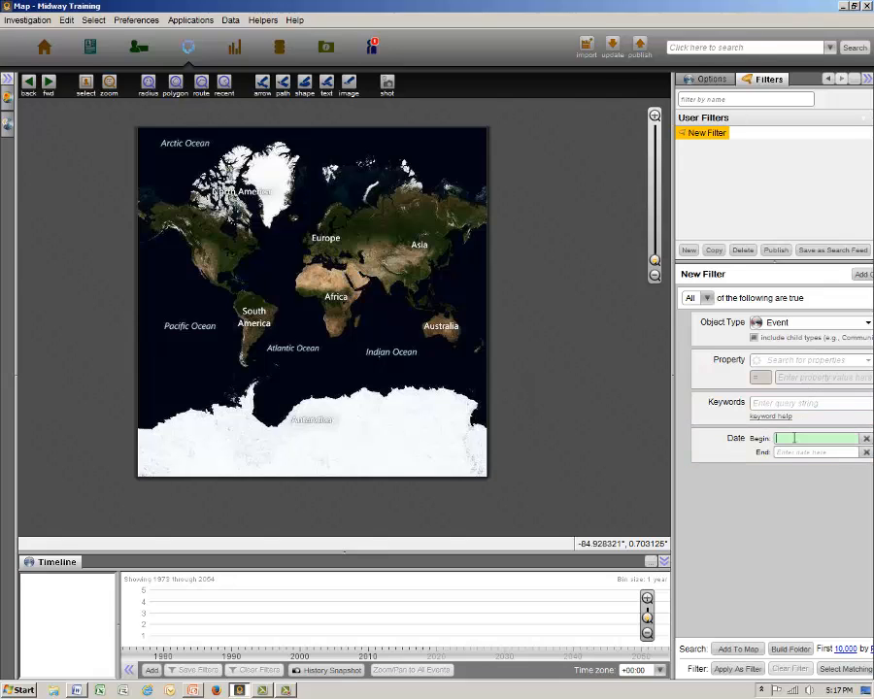
pyautogui.write('12/1')
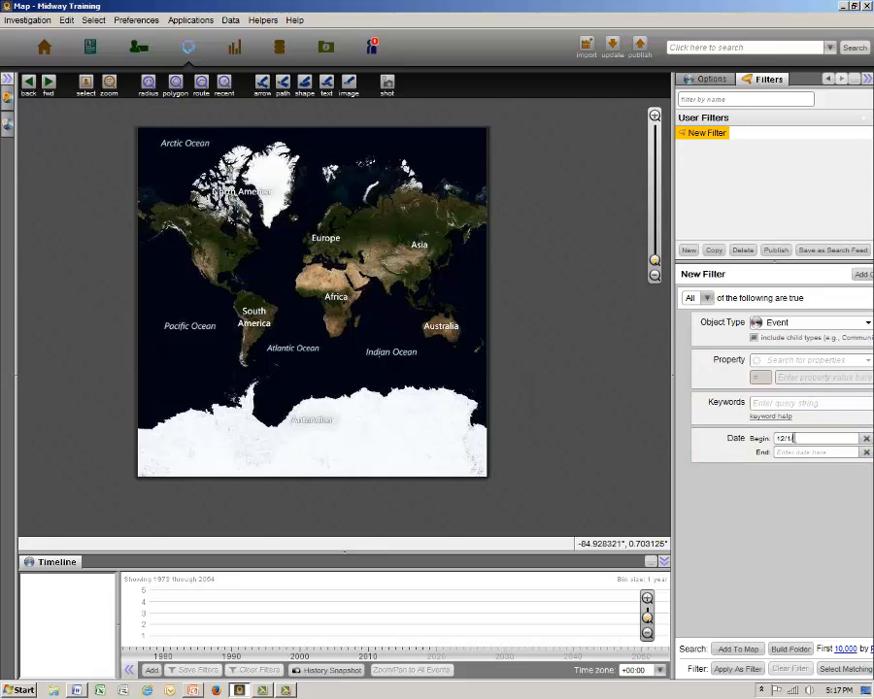
pyautogui.write('/')
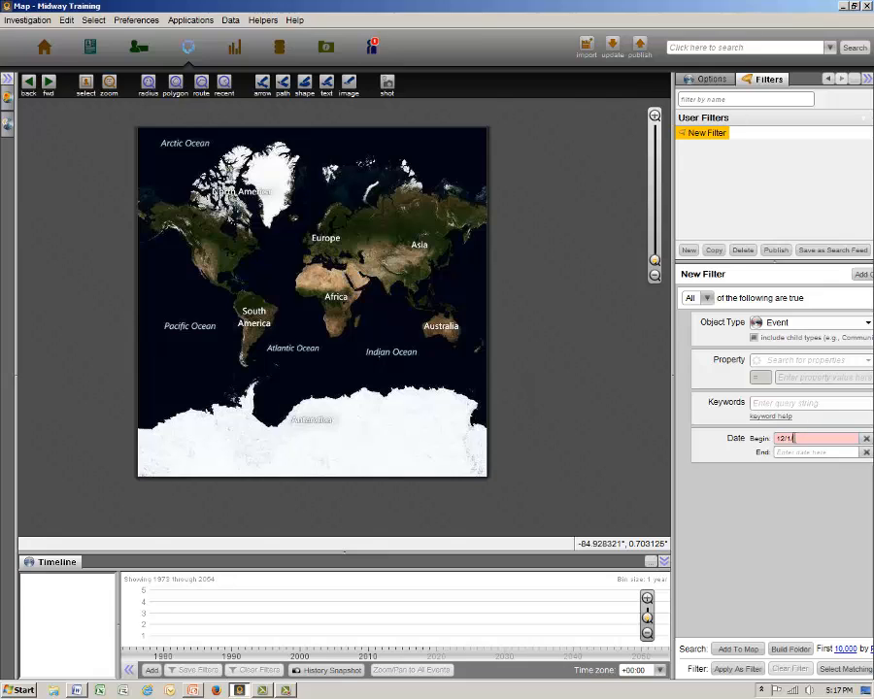
pyautogui.write('41')
pyautogui.click(791, 451)
pyautogui.write('5/31/42')
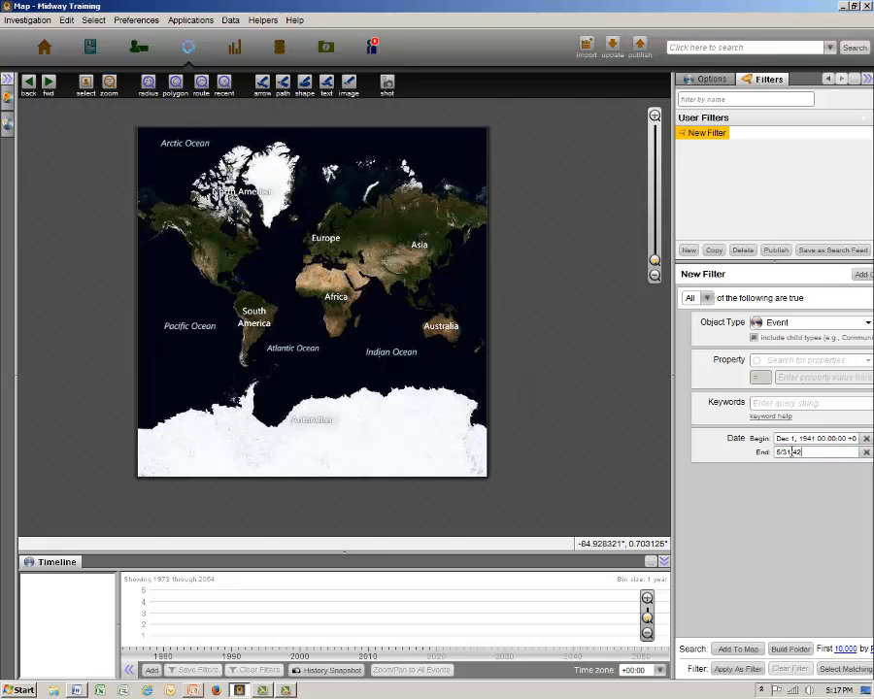
# Set the filter search to the first 10,000 results and add the matching events to the map.
pyautogui.click(846, 650)
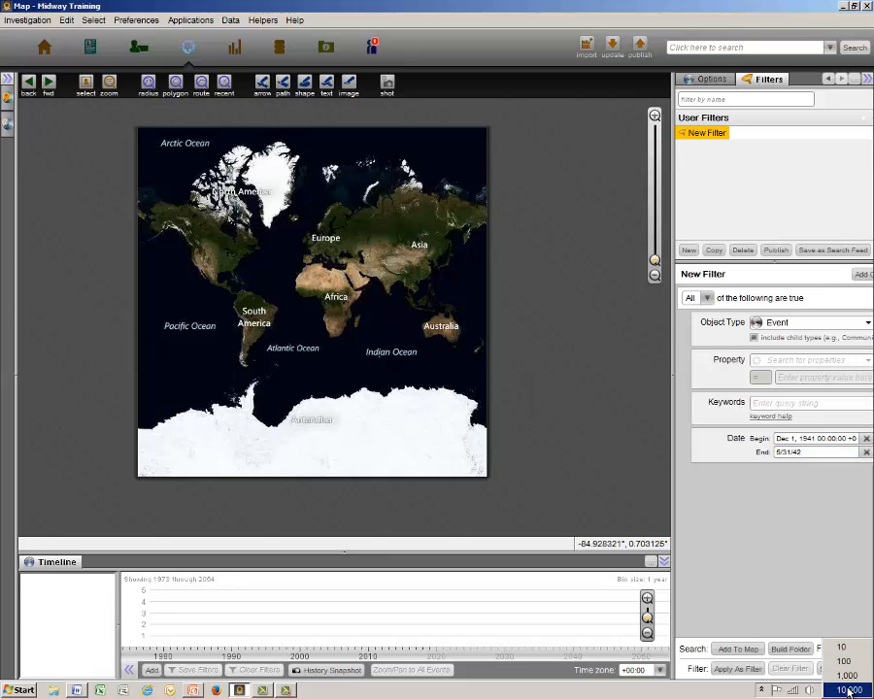
pyautogui.click(848, 690)
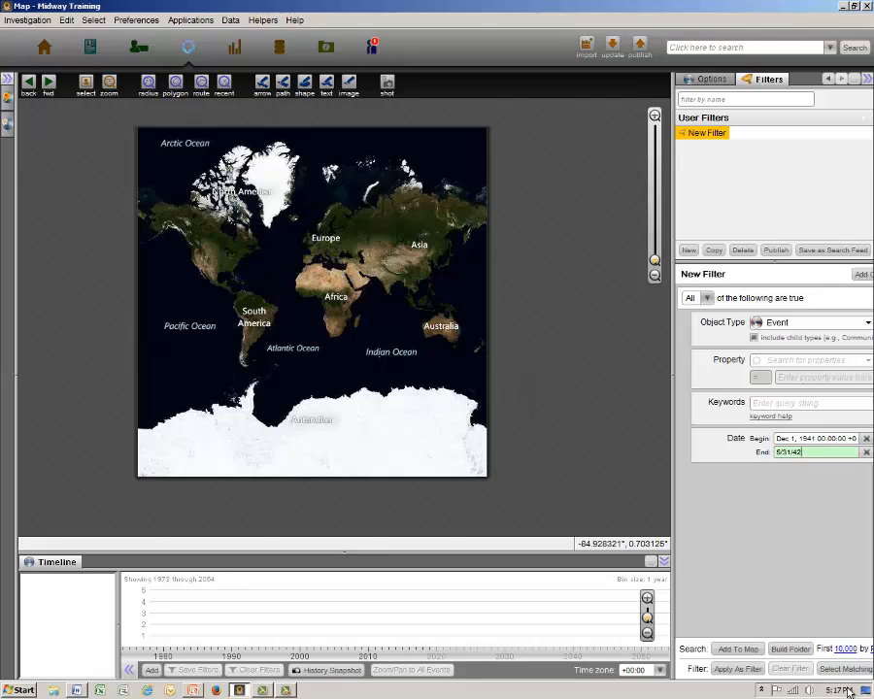
pyautogui.click(756, 651)
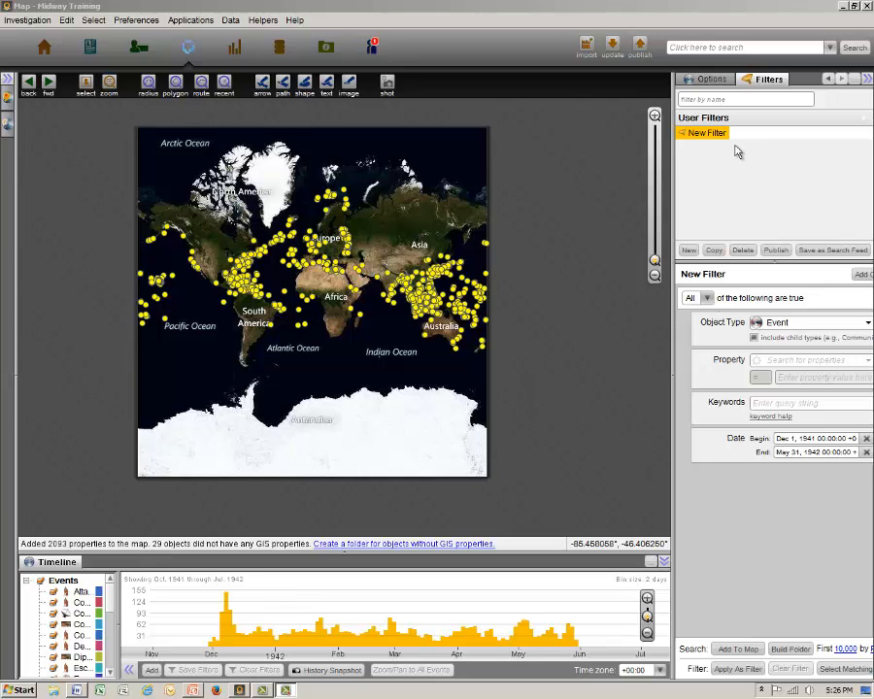
# Colour all of the event points on the map blue.
pyautogui.click(732, 79)
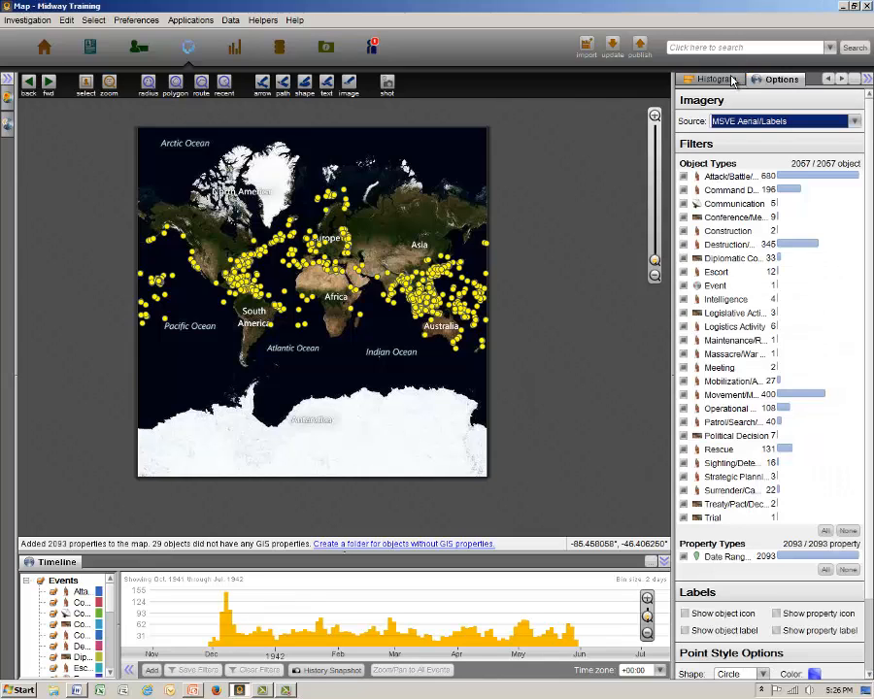
pyautogui.click(817, 675)
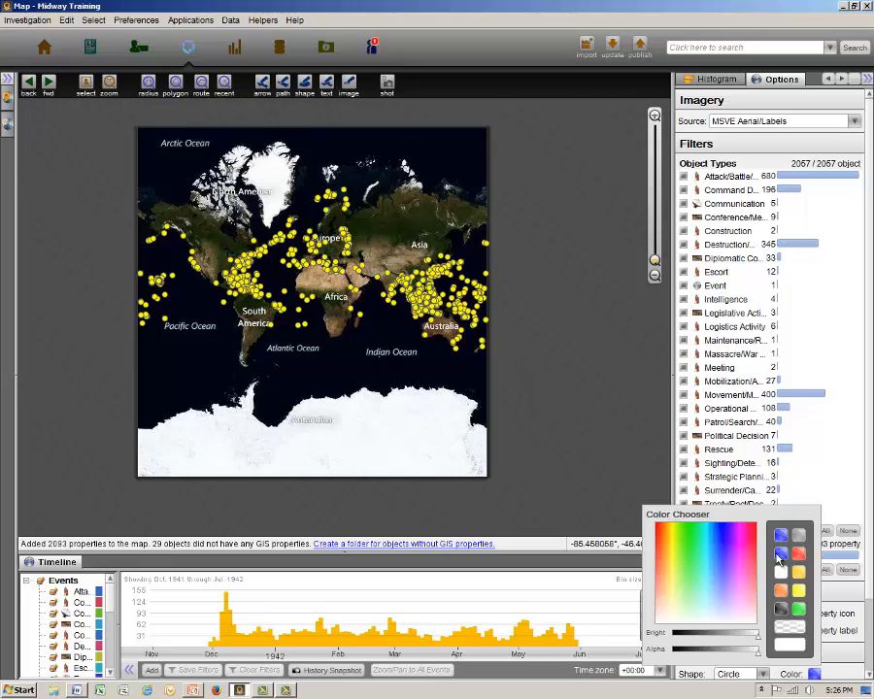
pyautogui.click(780, 555)
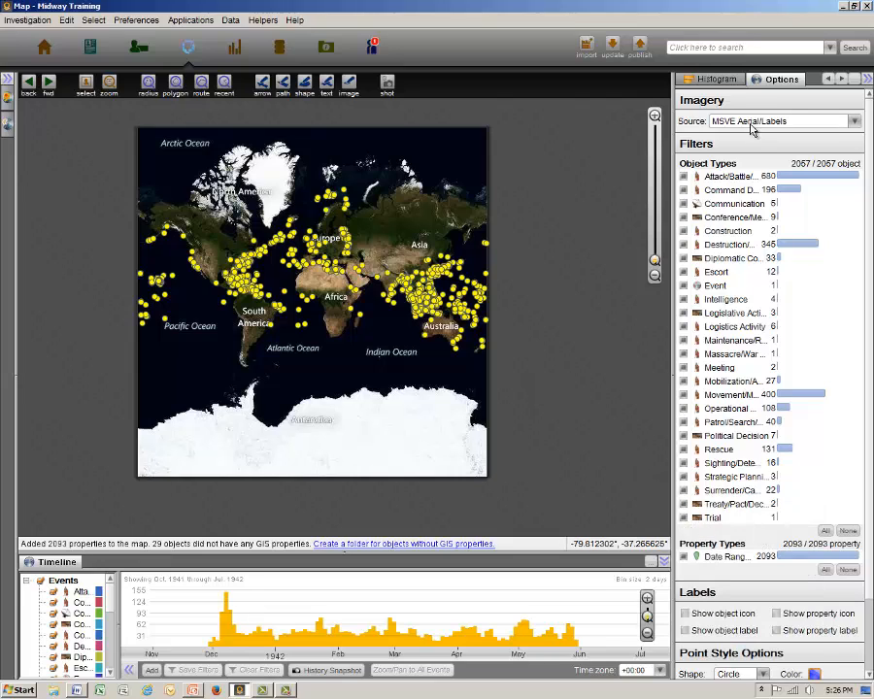
# Select the events whose Event Initiator is japan in the histogram and colour their map points orange.
pyautogui.click(733, 81)
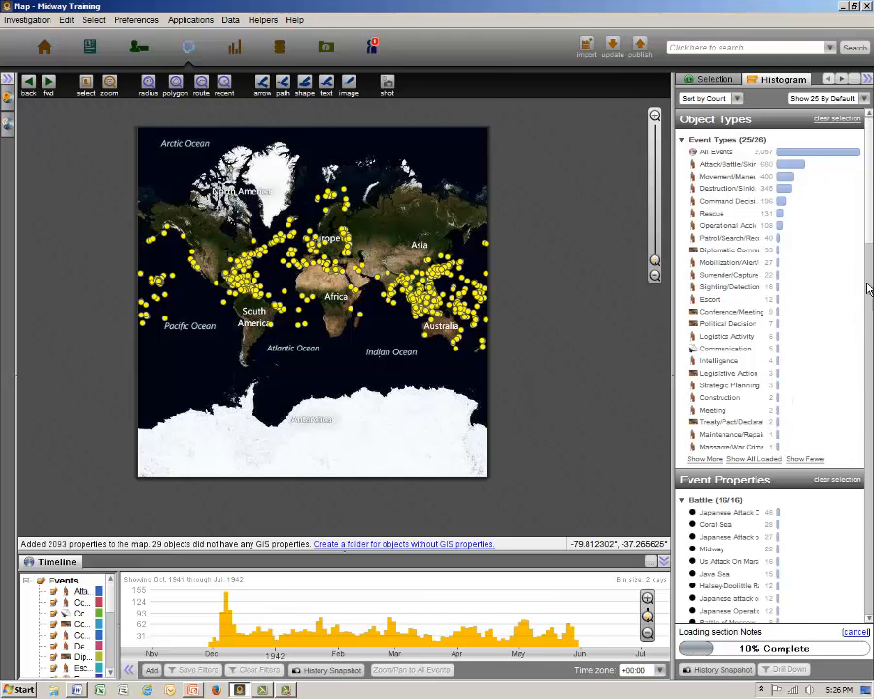
pyautogui.moveTo(868, 233); pyautogui.dragTo(867, 370)
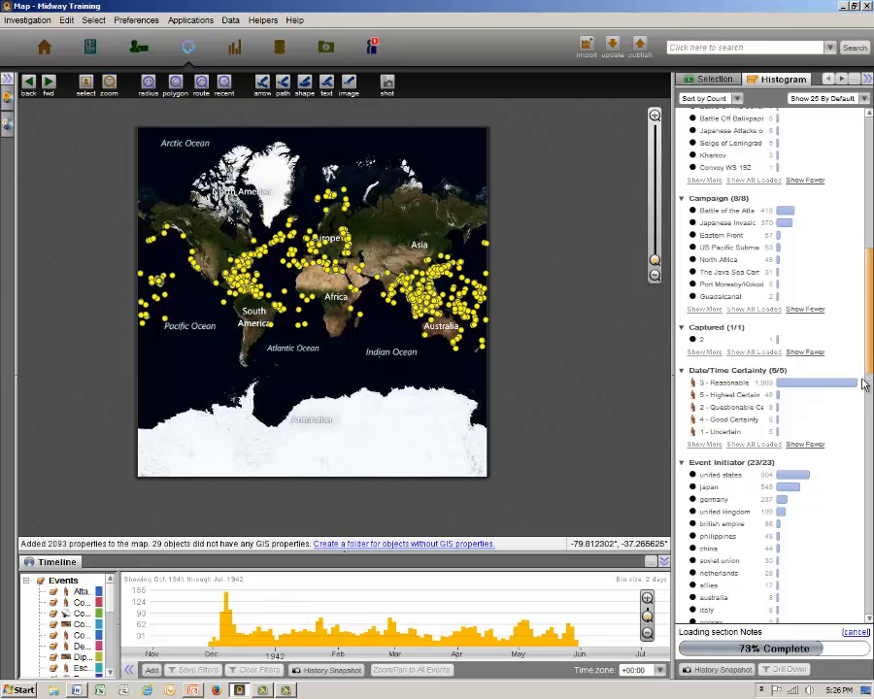
pyautogui.click(710, 493)
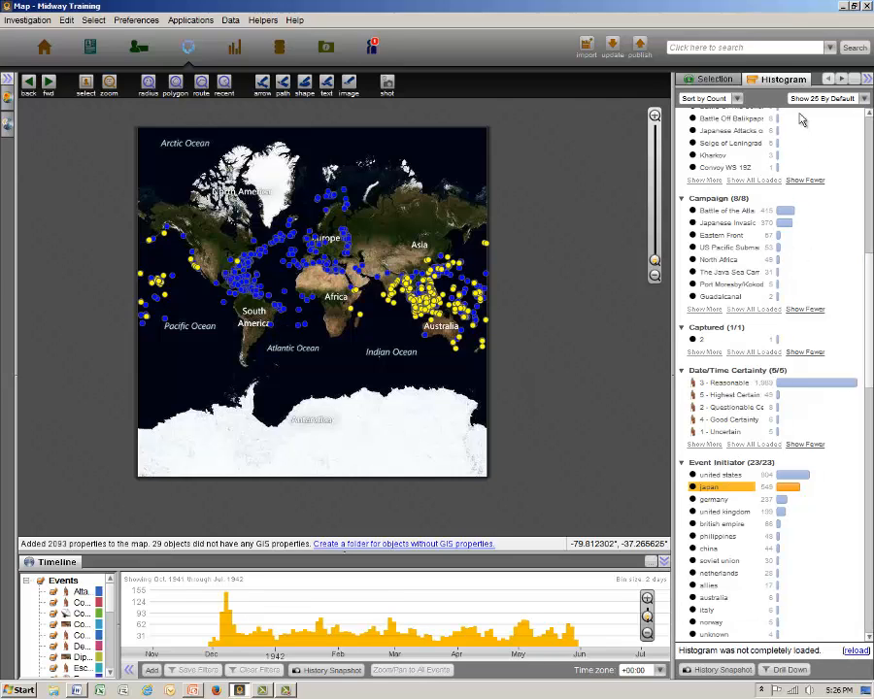
pyautogui.click(841, 79)
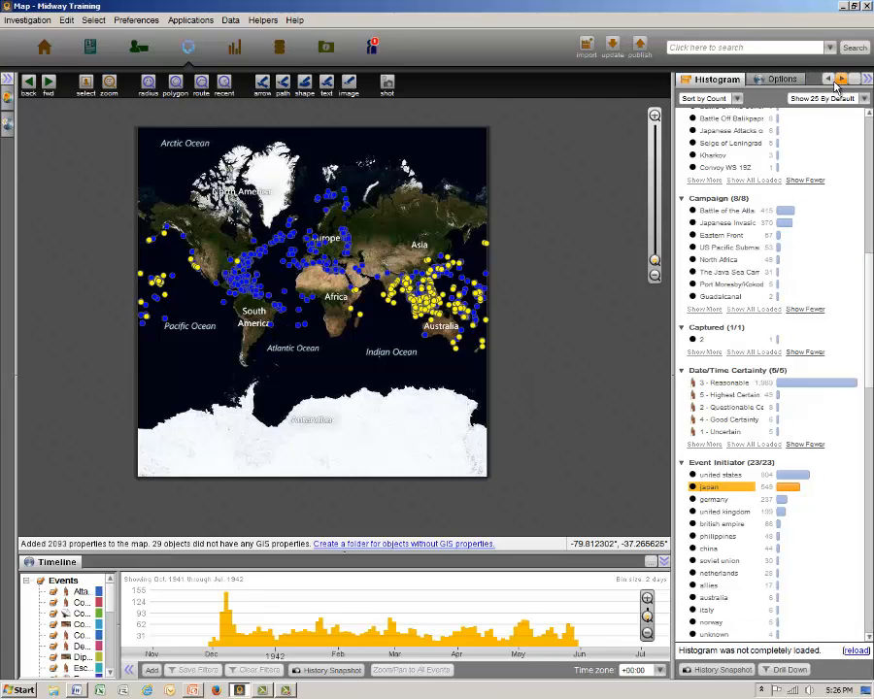
pyautogui.click(791, 79)
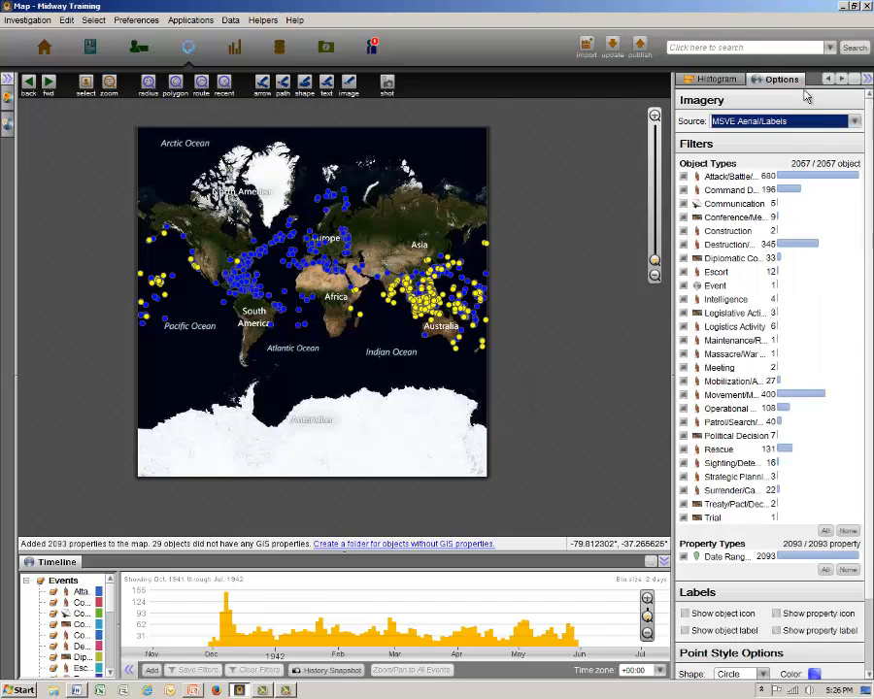
pyautogui.click(814, 673)
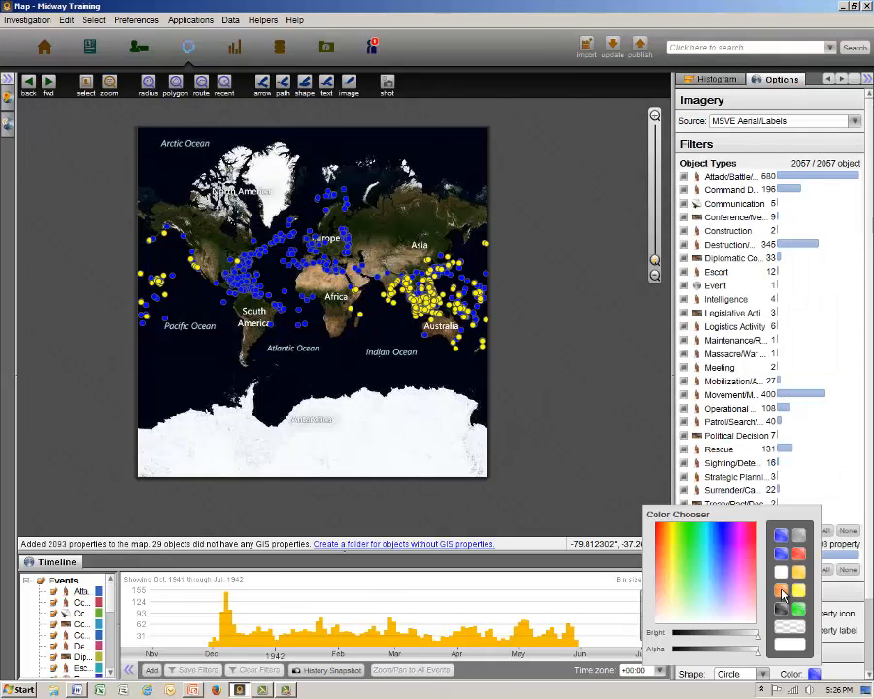
pyautogui.click(782, 592)
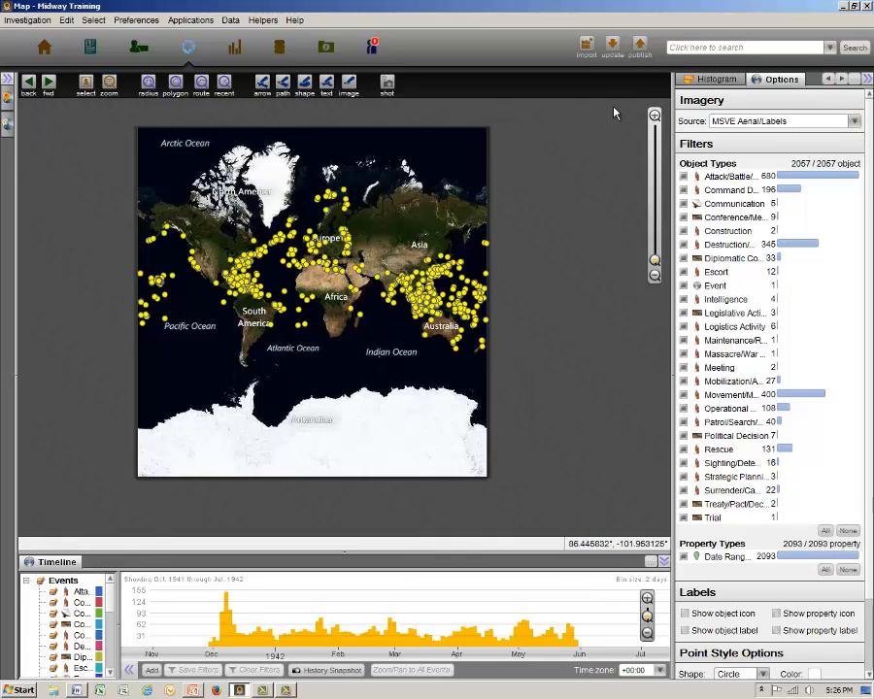
# Select the events whose Event Initiator is germany, italy or vichy france in the histogram and colour their map points green.
pyautogui.click(697, 79)
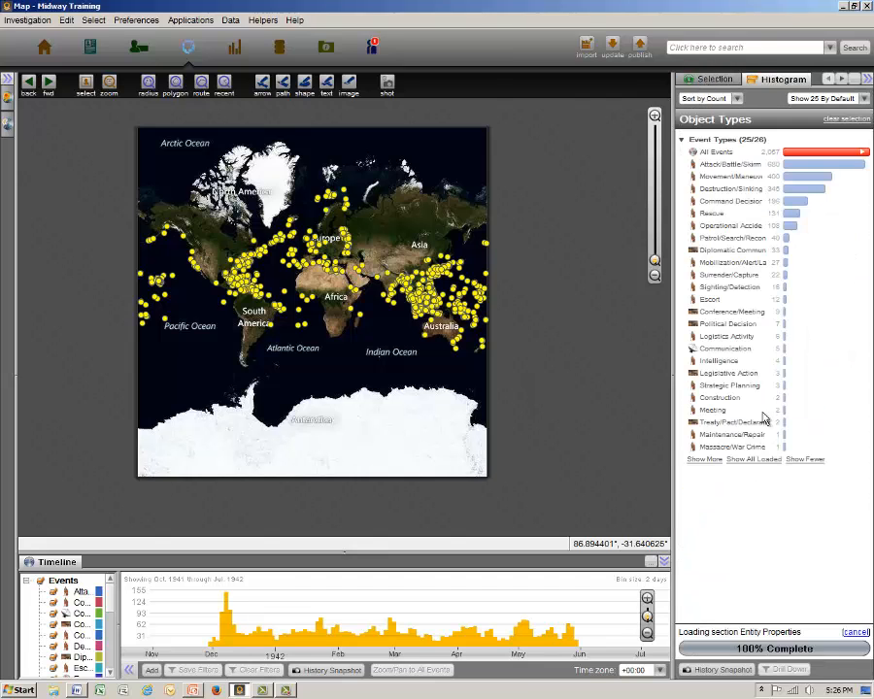
pyautogui.scroll(-8, 692, 467)
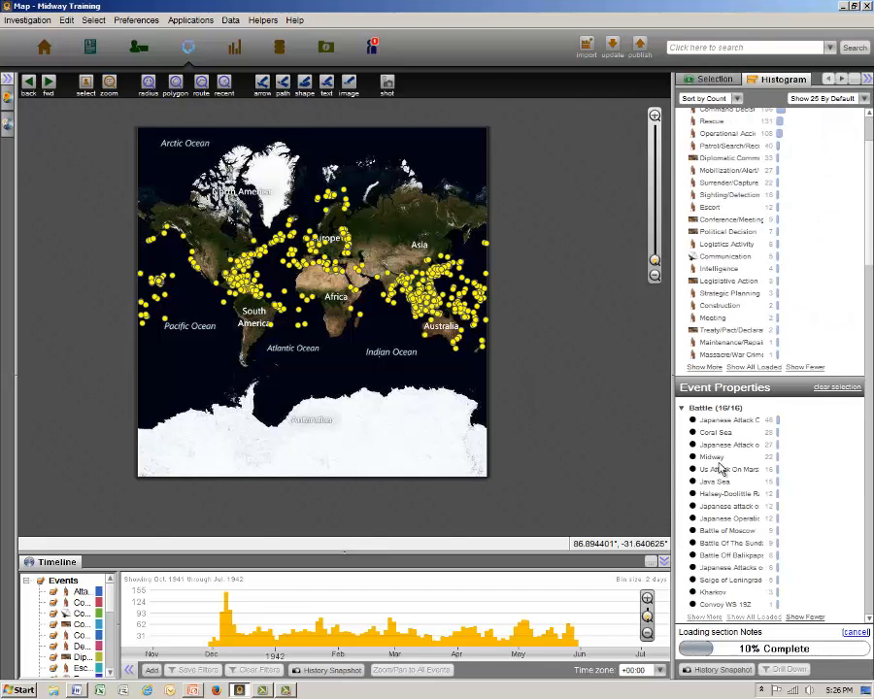
pyautogui.scroll(-1, 720, 470)
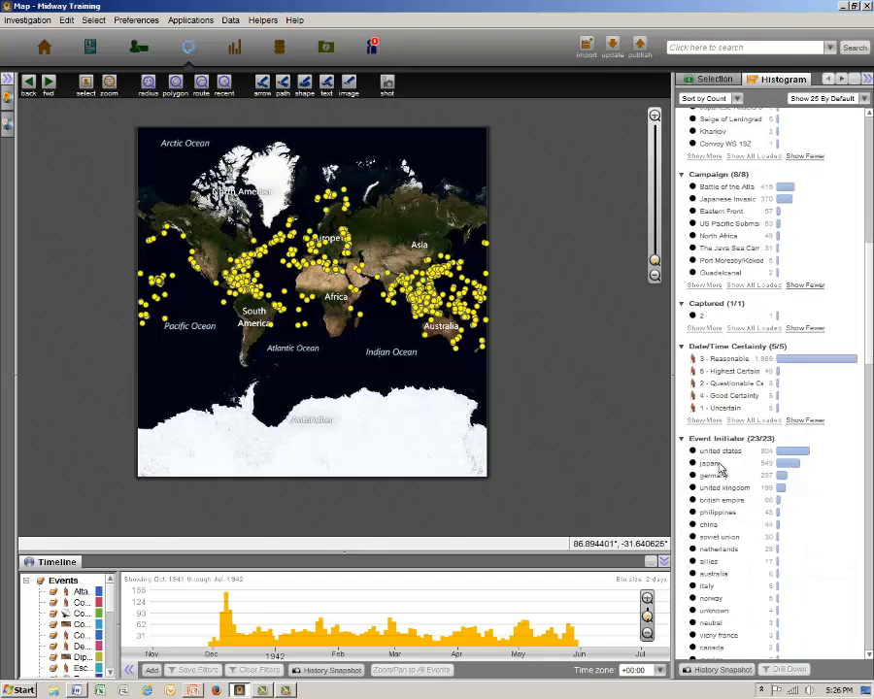
pyautogui.scroll(-4, 720, 470)
pyautogui.scroll(-2, 721, 470)
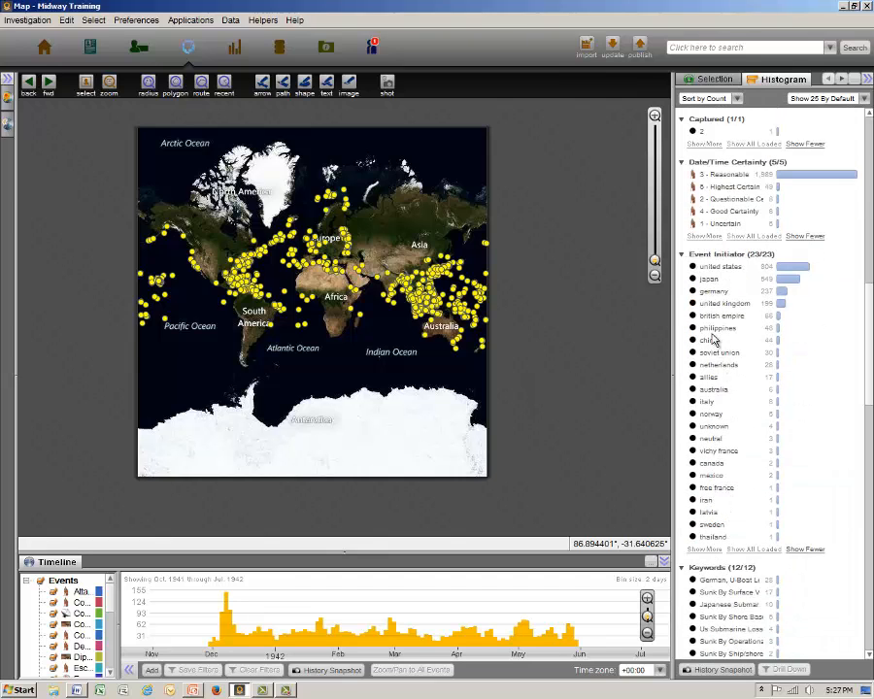
pyautogui.click(712, 293)
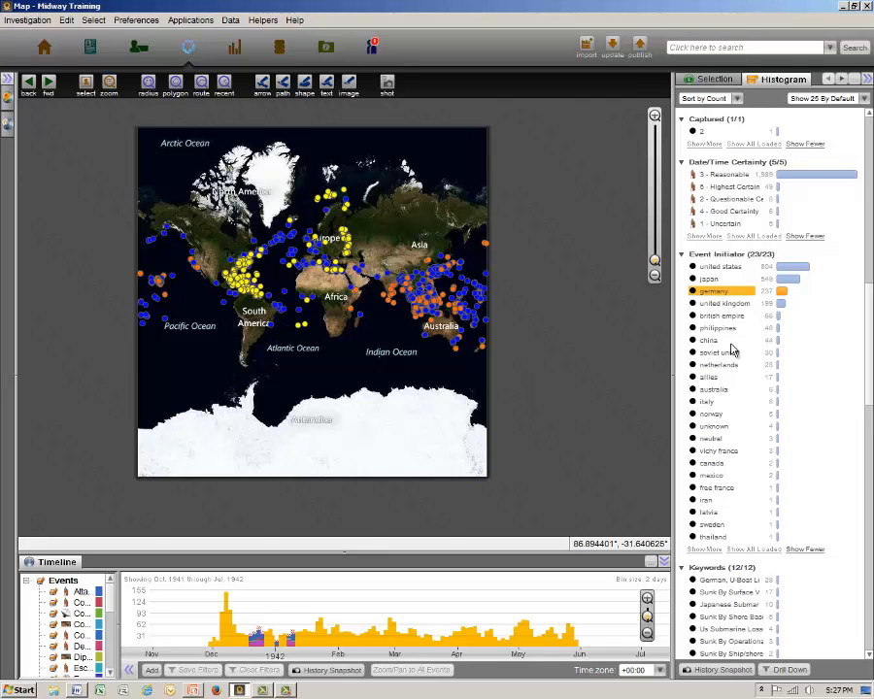
pyautogui.click(706, 404)
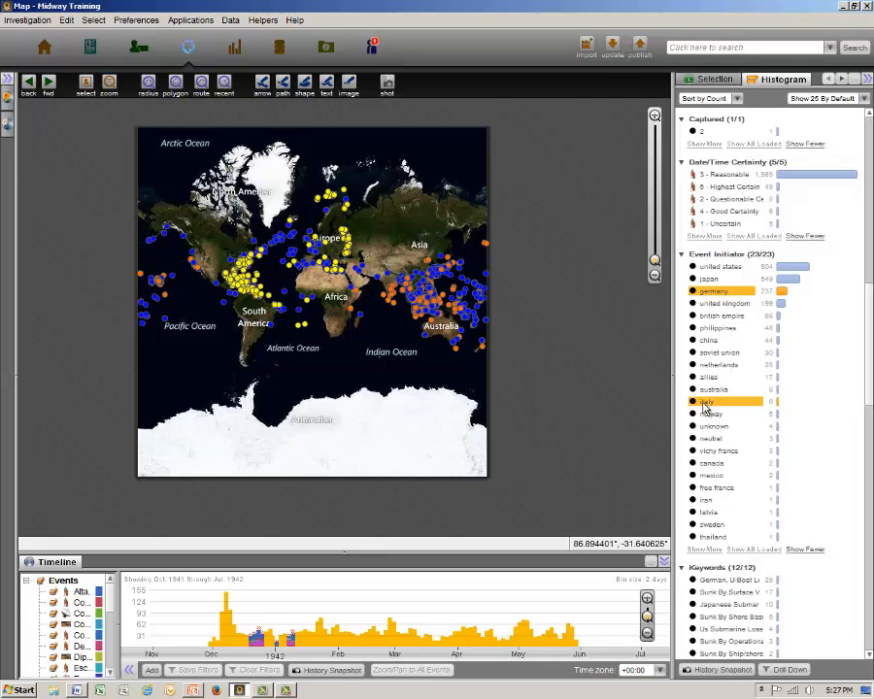
pyautogui.click(710, 453)
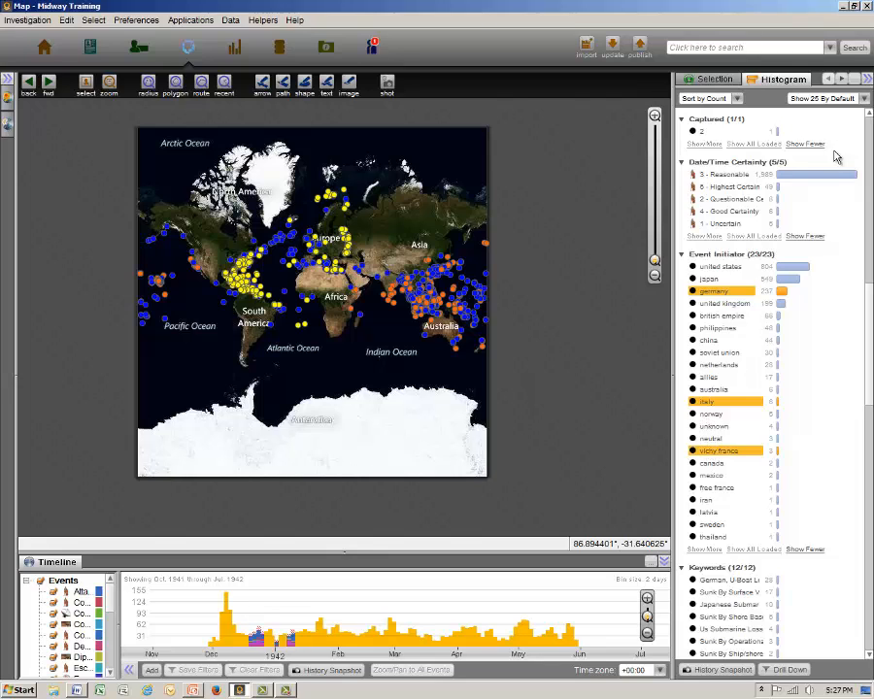
pyautogui.click(842, 79)
pyautogui.click(782, 79)
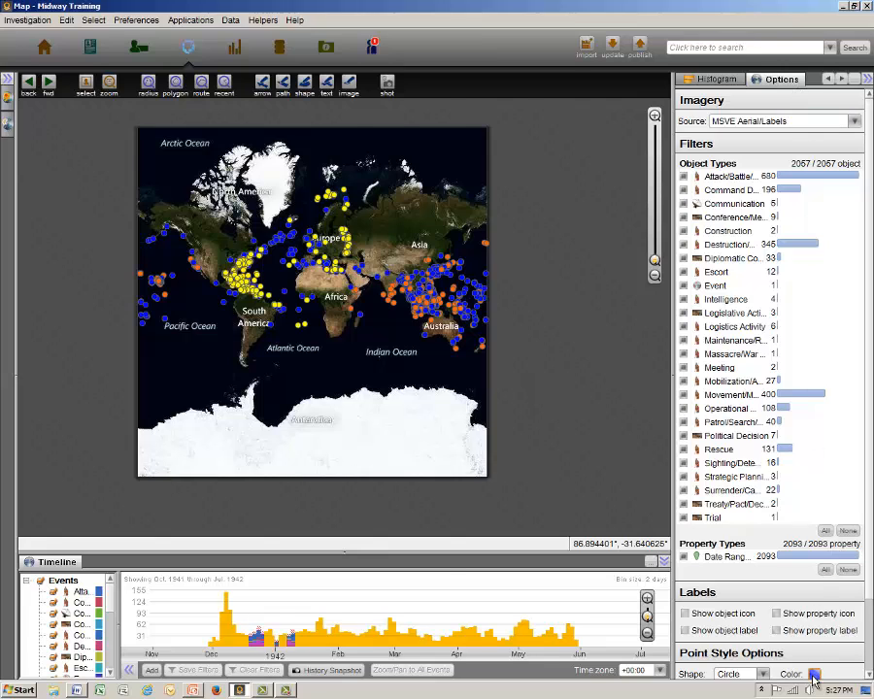
pyautogui.click(814, 674)
pyautogui.click(798, 611)
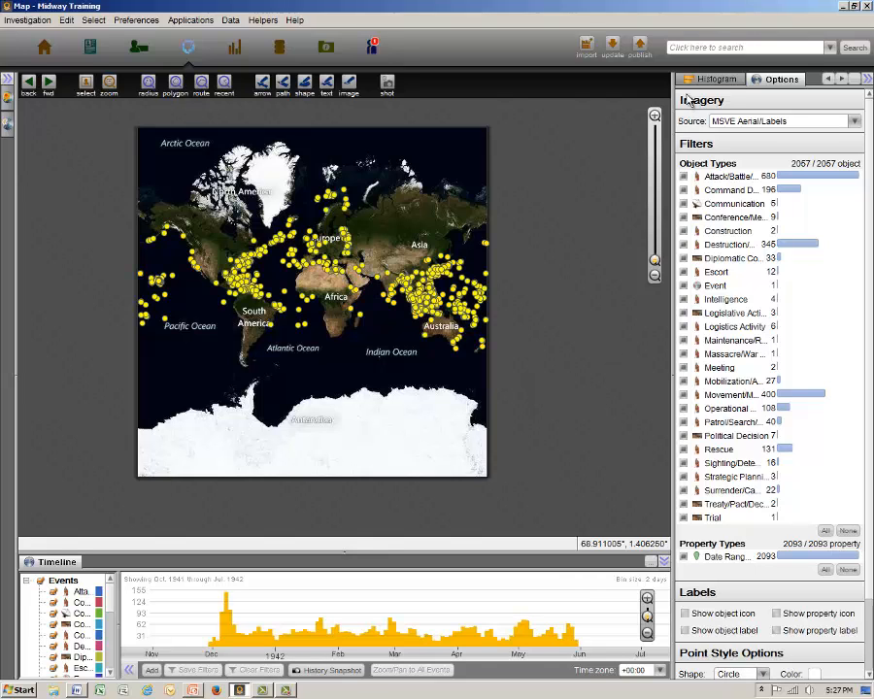
# Select the events whose Event Initiator is soviet union, colour their map points red, and clear the selection.
pyautogui.click(714, 78)
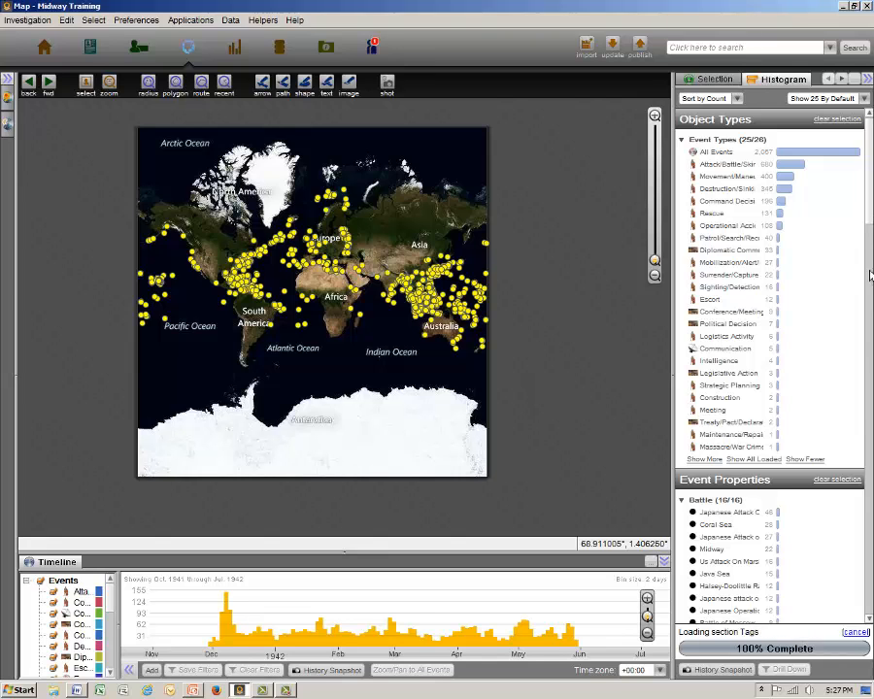
pyautogui.moveTo(869, 215); pyautogui.dragTo(868, 359)
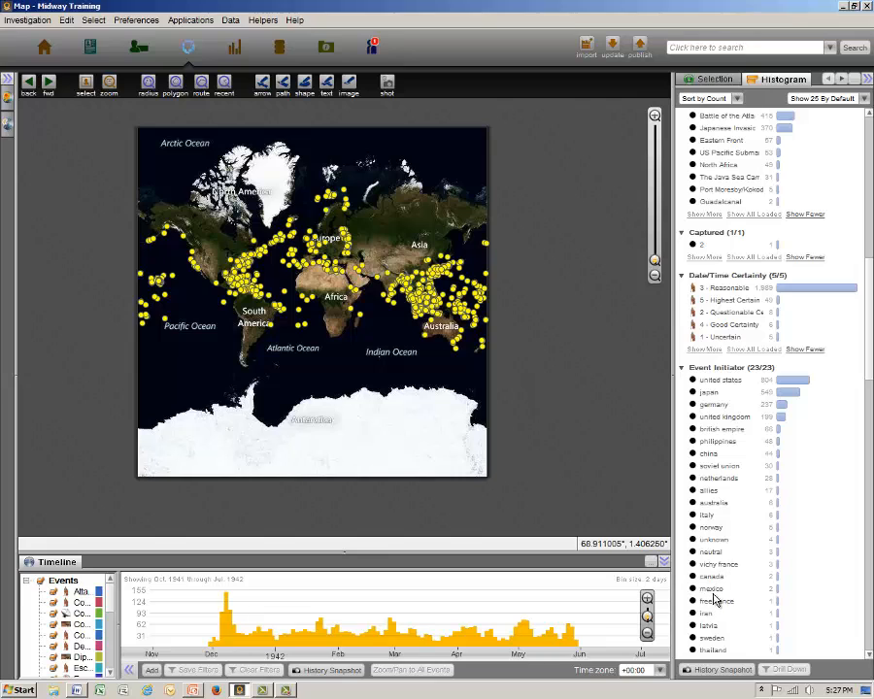
pyautogui.click(715, 466)
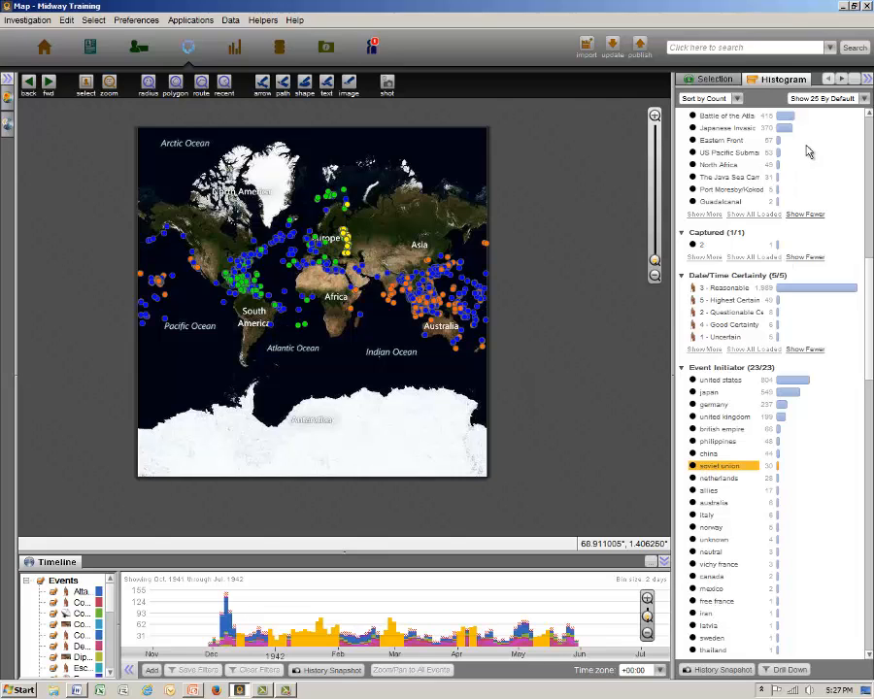
pyautogui.click(842, 80)
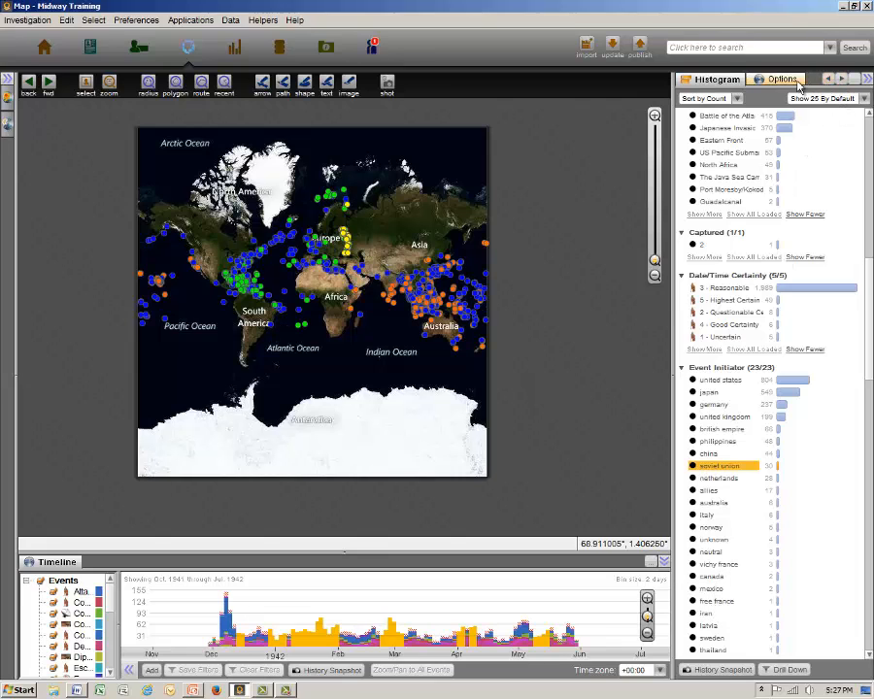
pyautogui.click(796, 83)
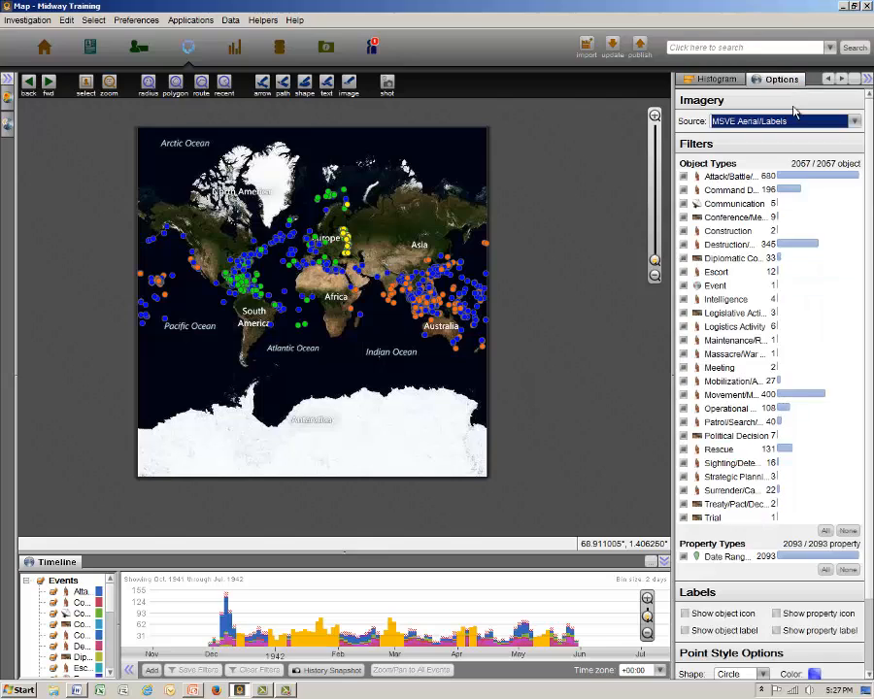
pyautogui.click(815, 675)
pyautogui.click(798, 575)
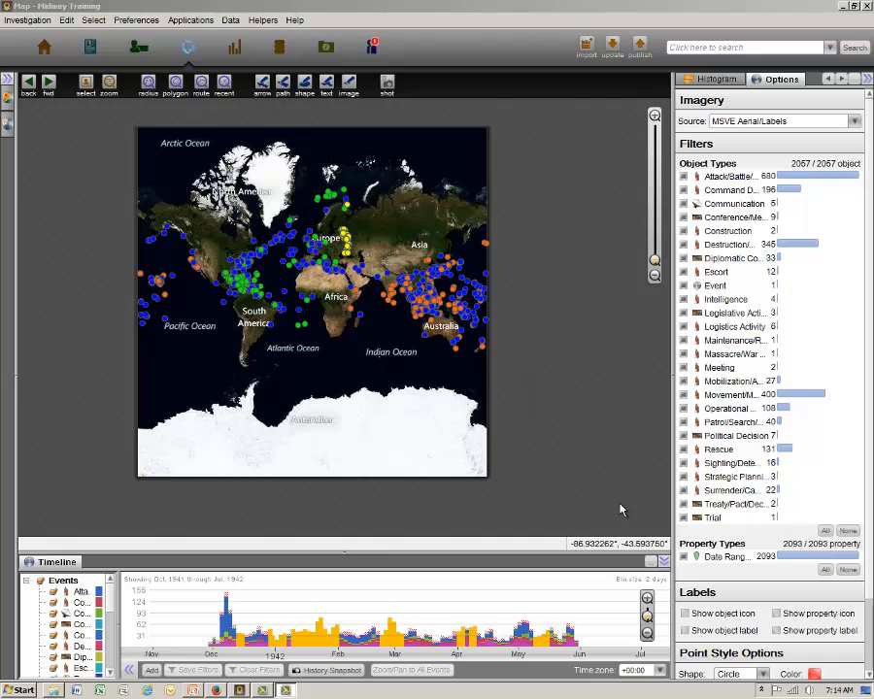
pyautogui.click(449, 455)
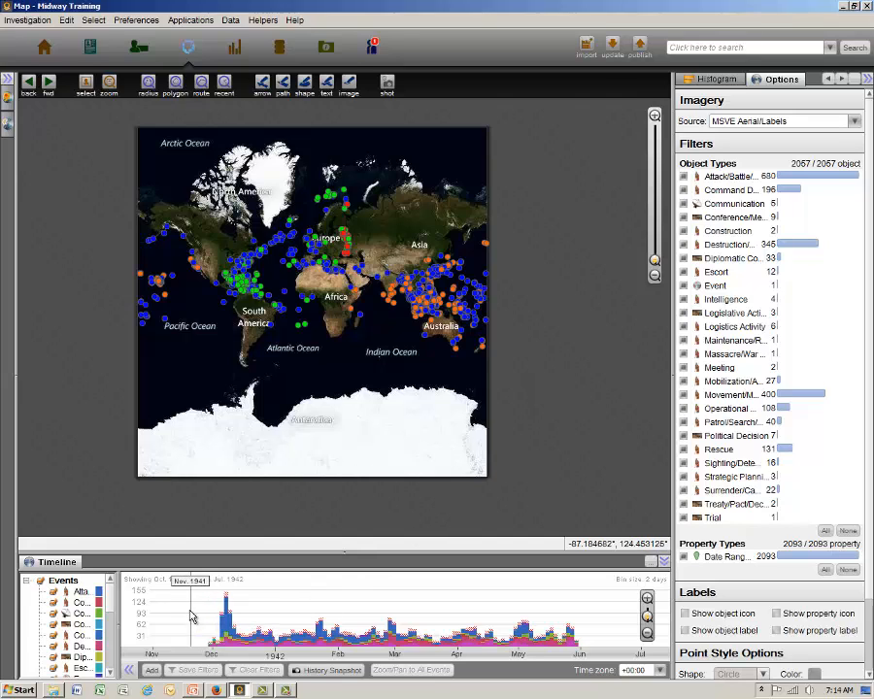
# Sweep a narrow timeline filter window from November 1941 to June 1942 to watch the mapped events, and remove the filter.
pyautogui.moveTo(186, 612); pyautogui.dragTo(195, 610)
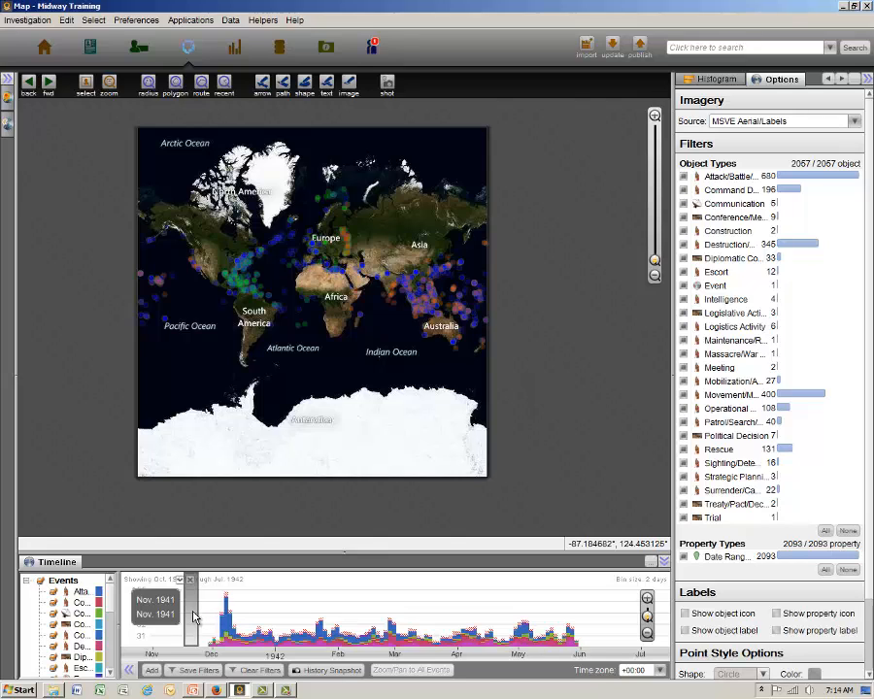
pyautogui.moveTo(193, 615); pyautogui.dragTo(600, 610)
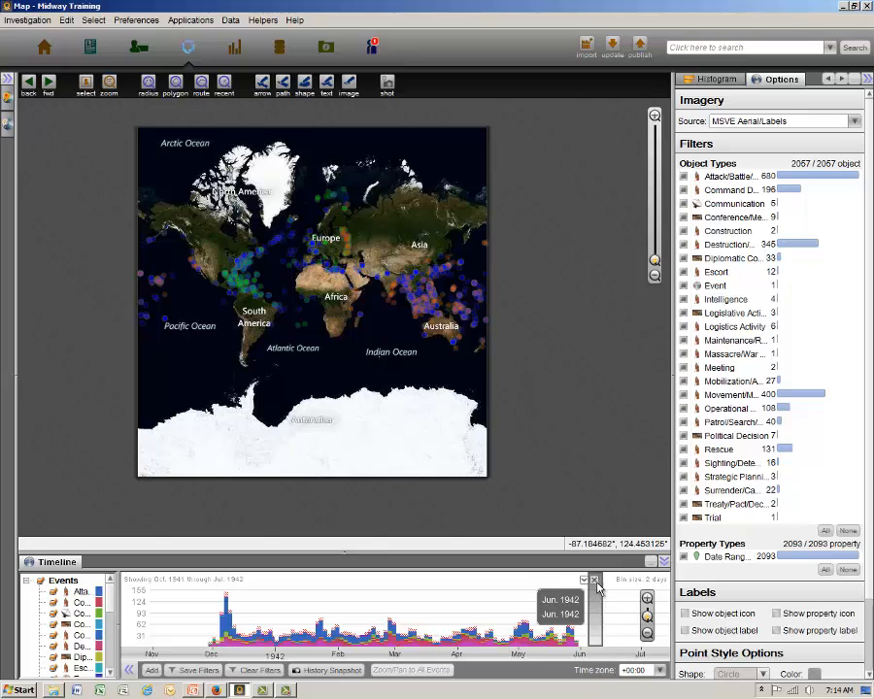
pyautogui.click(594, 580)
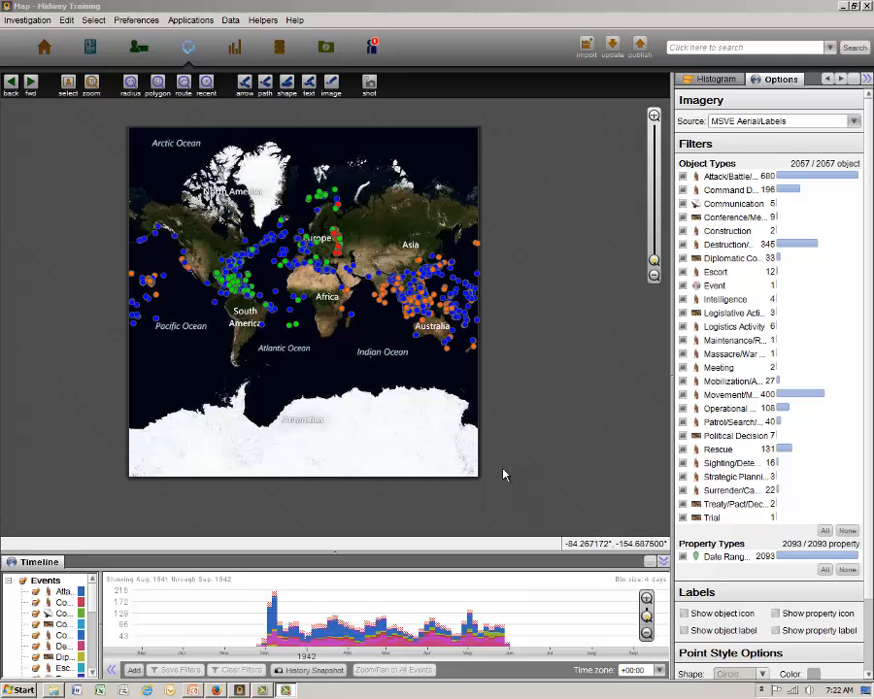
# Open the Heatmap helper with its advanced settings, show the heatmap for all data points by count, and collapse the helper.
pyautogui.click(263, 20)
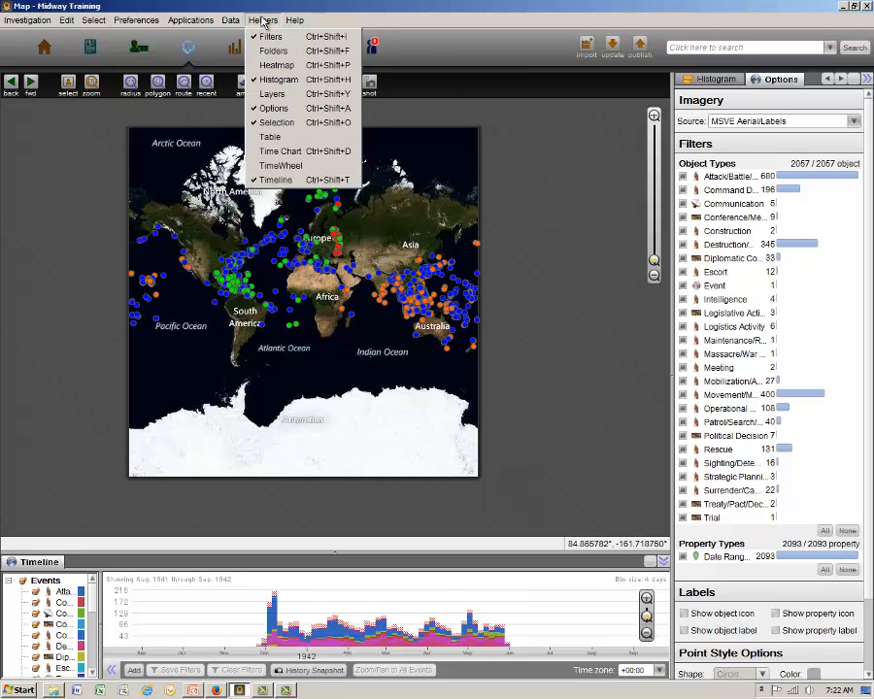
pyautogui.click(274, 66)
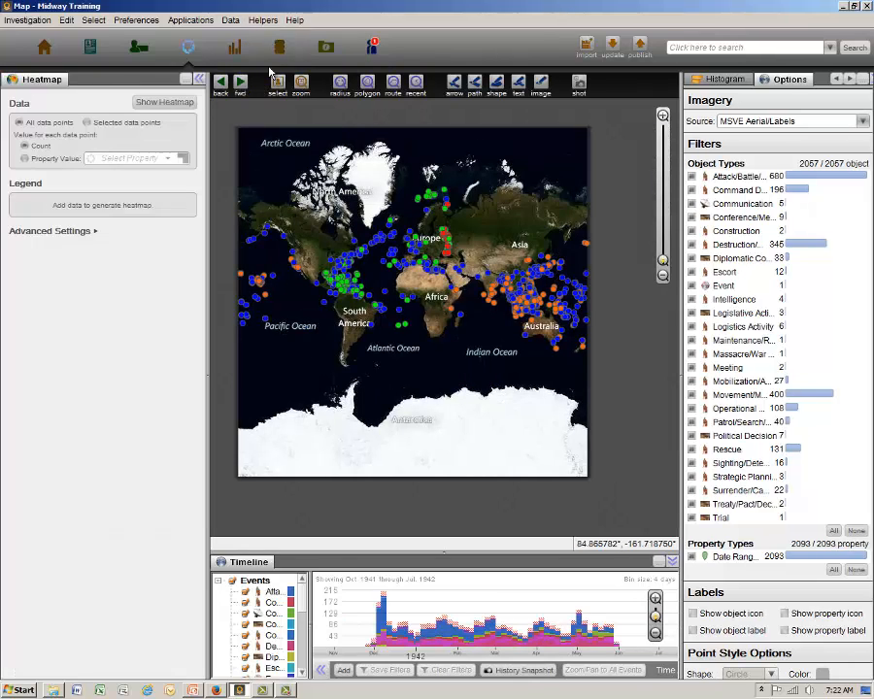
pyautogui.click(76, 237)
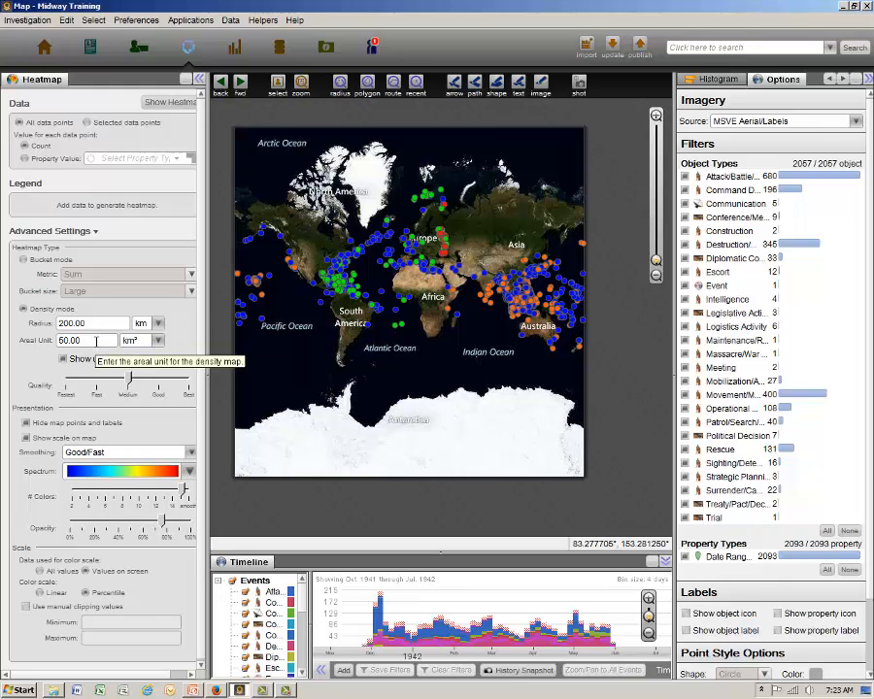
pyautogui.click(172, 105)
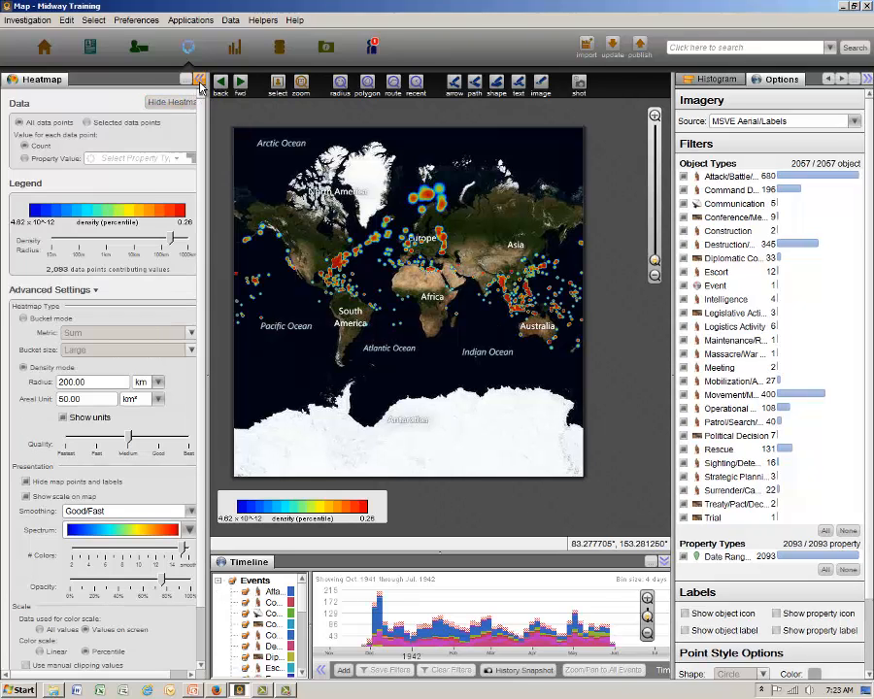
pyautogui.click(199, 78)
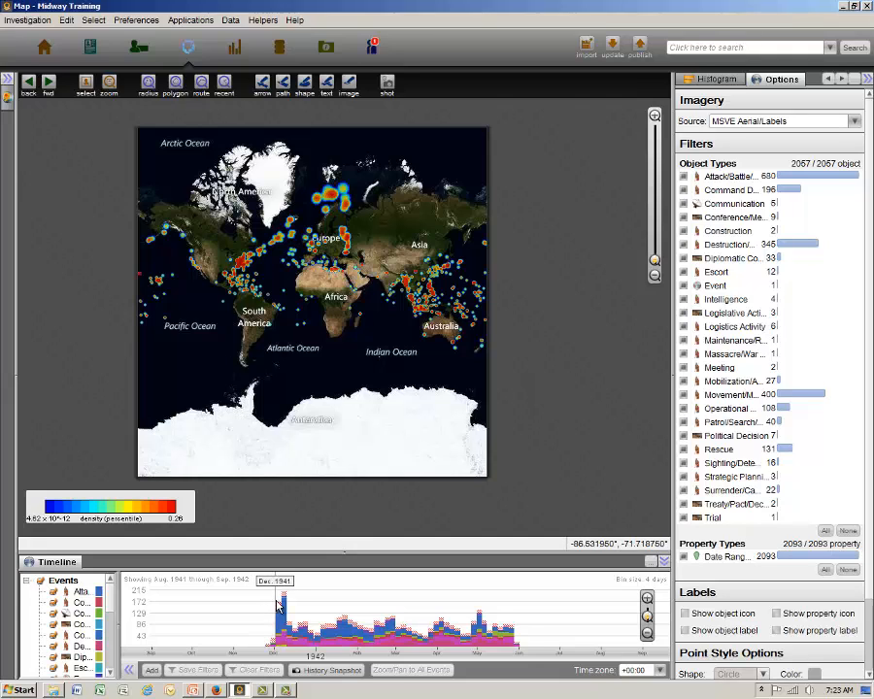
# Filter the heatmap to December 1941 on the timeline and examine the North Atlantic and Eastern Front hotspots in the histogram.
pyautogui.moveTo(276, 607); pyautogui.dragTo(314, 609)
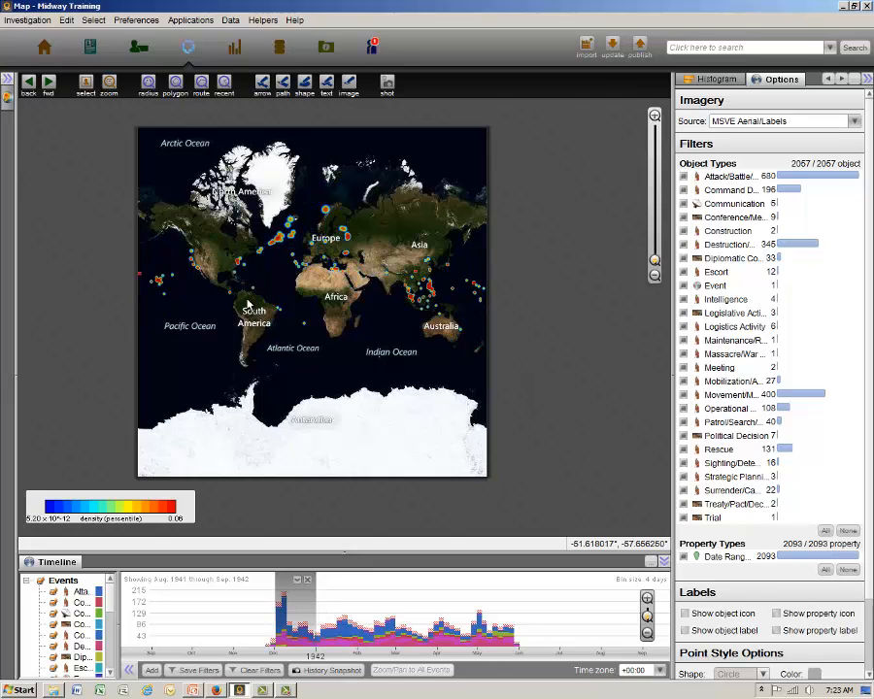
pyautogui.moveTo(257, 227); pyautogui.dragTo(291, 248)
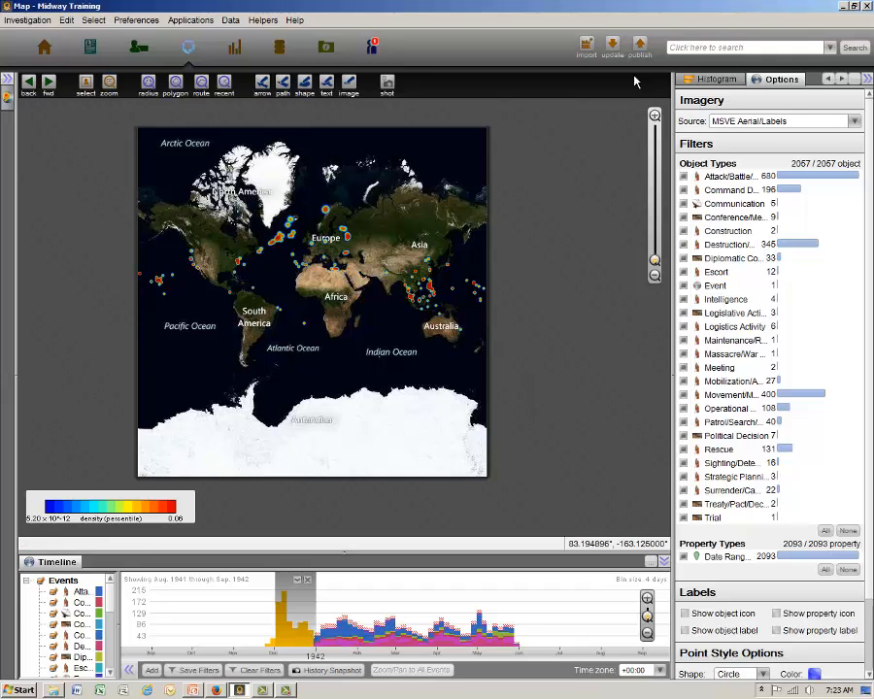
pyautogui.click(717, 78)
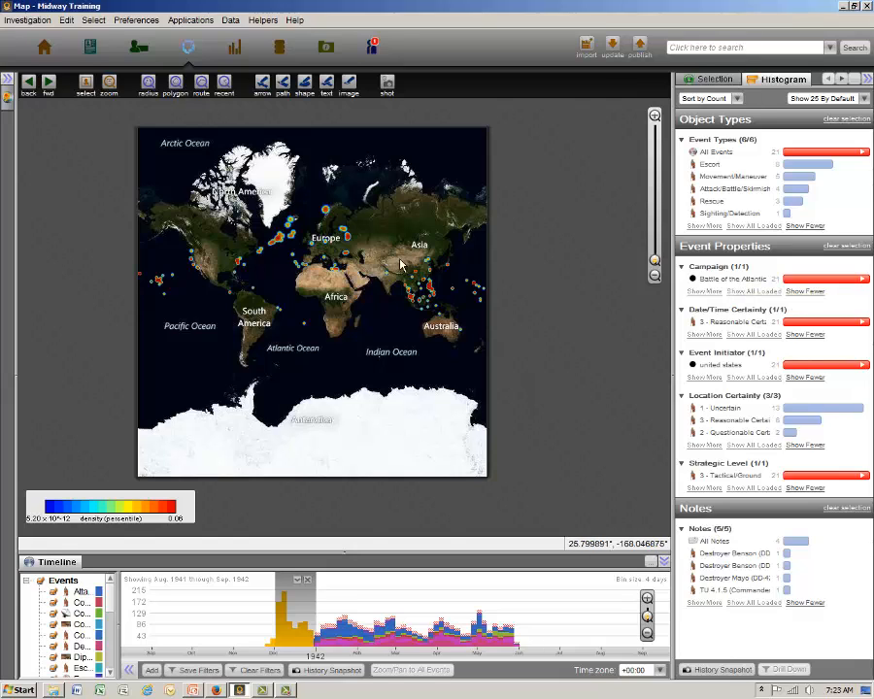
pyautogui.click(314, 225)
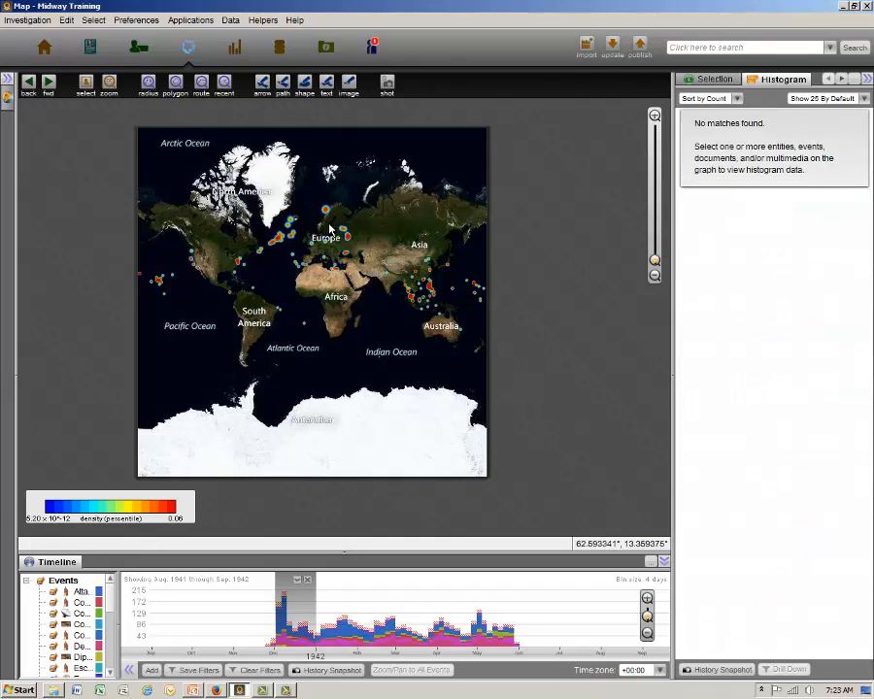
pyautogui.moveTo(333, 222); pyautogui.dragTo(353, 242)
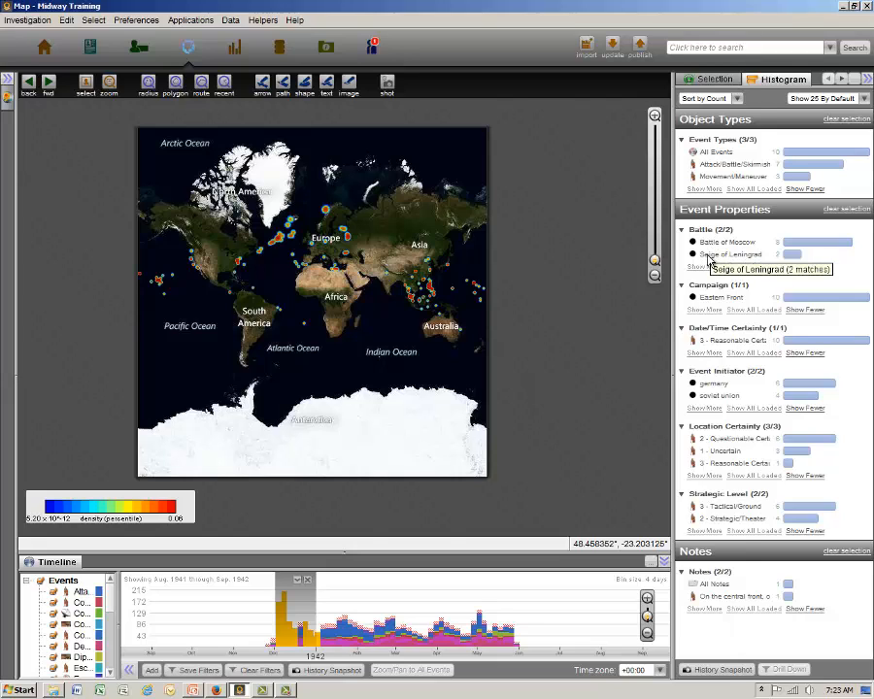
pyautogui.click(586, 306)
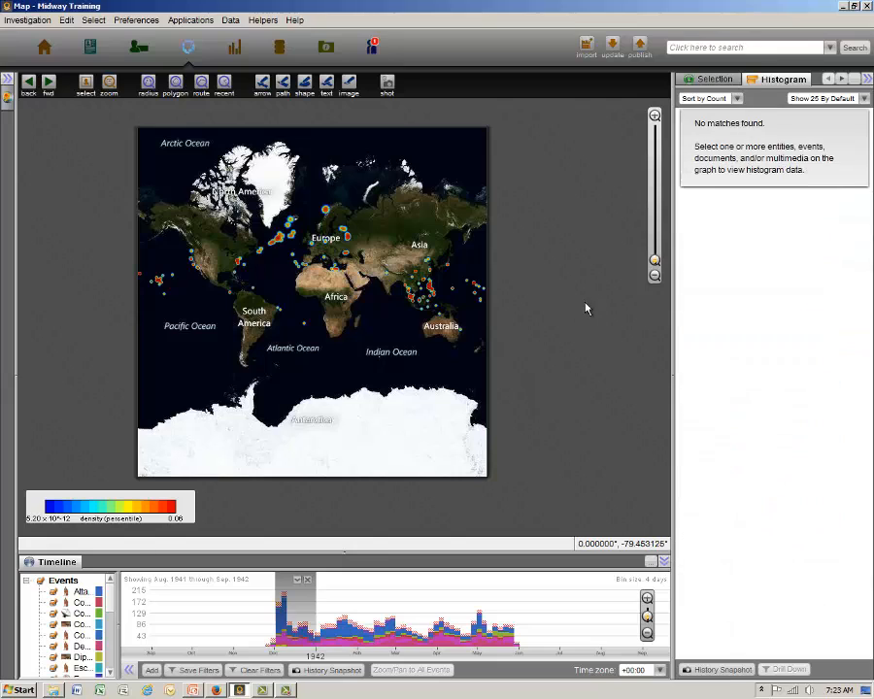
# Shift the timeline filter to January 1942 and examine the Southeast Asia hotspots in the histogram.
pyautogui.moveTo(296, 613); pyautogui.dragTo(337, 612)
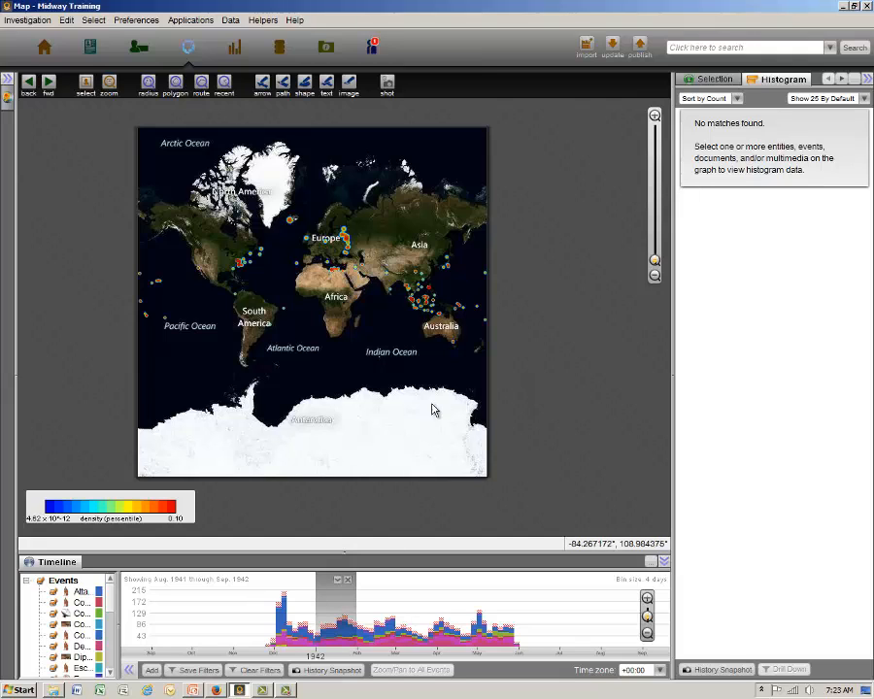
pyautogui.moveTo(404, 277); pyautogui.dragTo(464, 316)
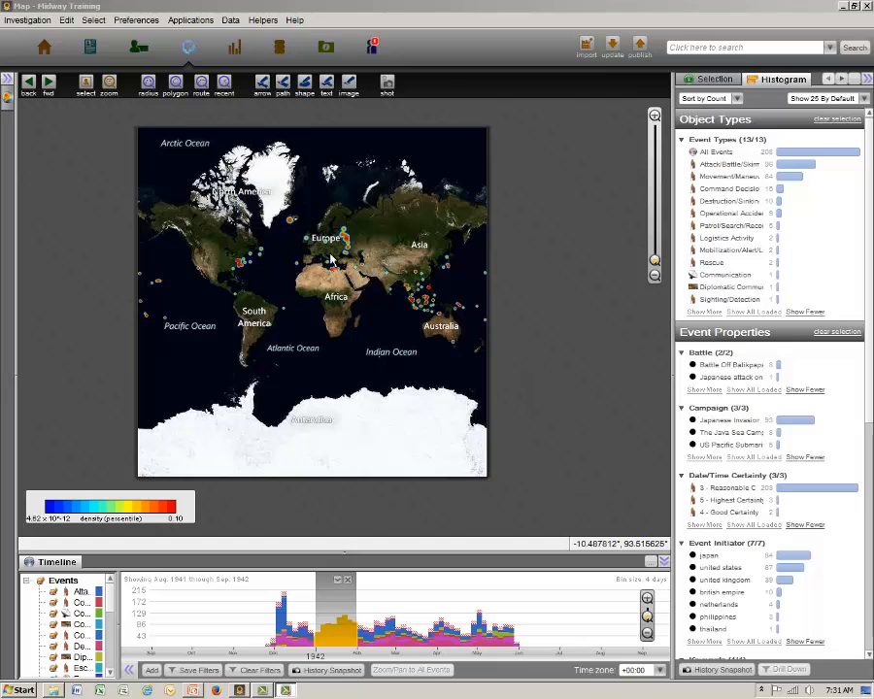
# Hide the heatmap, remove the timeline filter and clear the map selection.
pyautogui.click(8, 85)
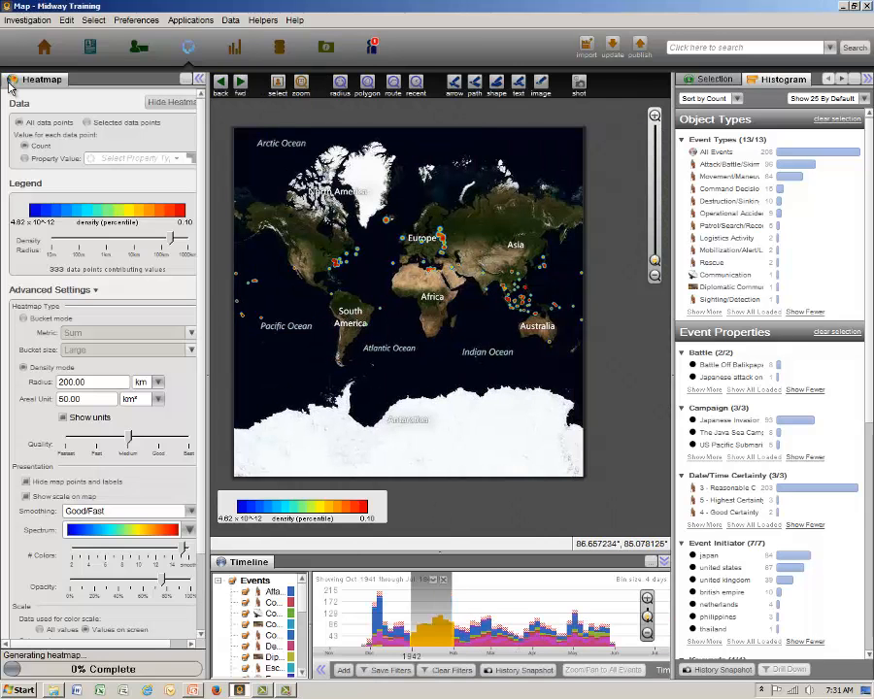
pyautogui.click(158, 103)
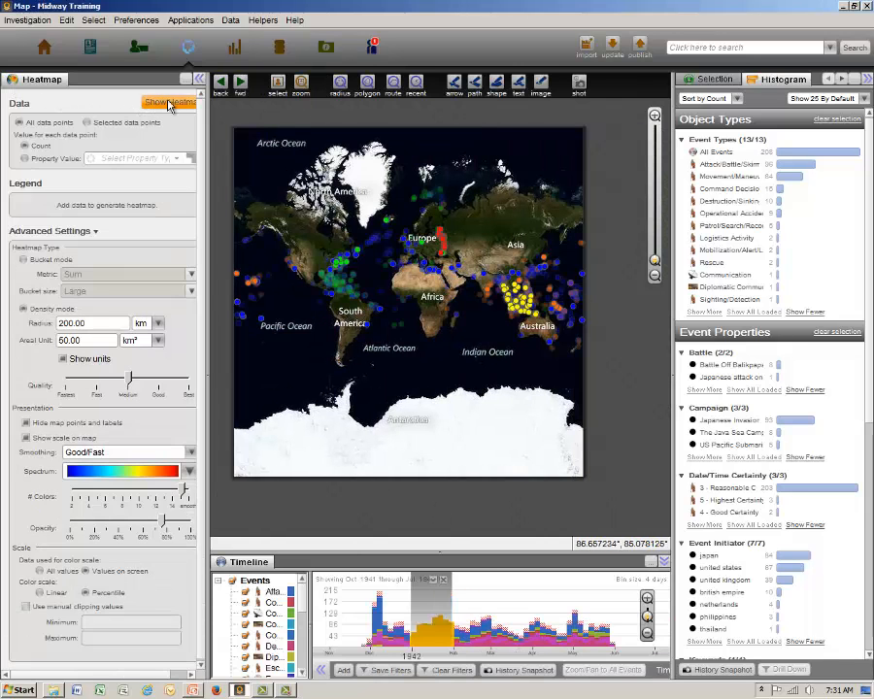
pyautogui.click(199, 82)
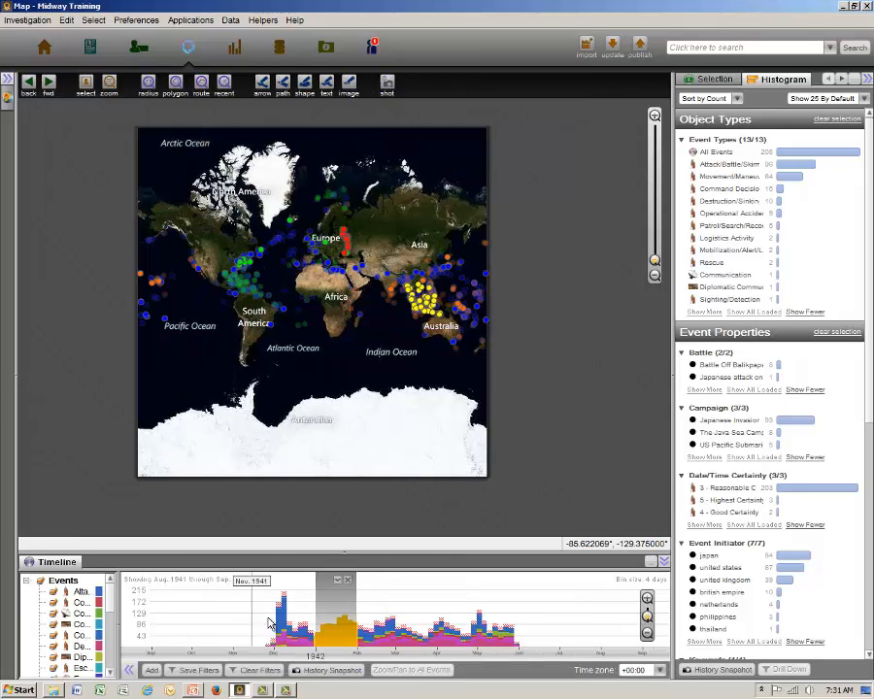
pyautogui.click(349, 580)
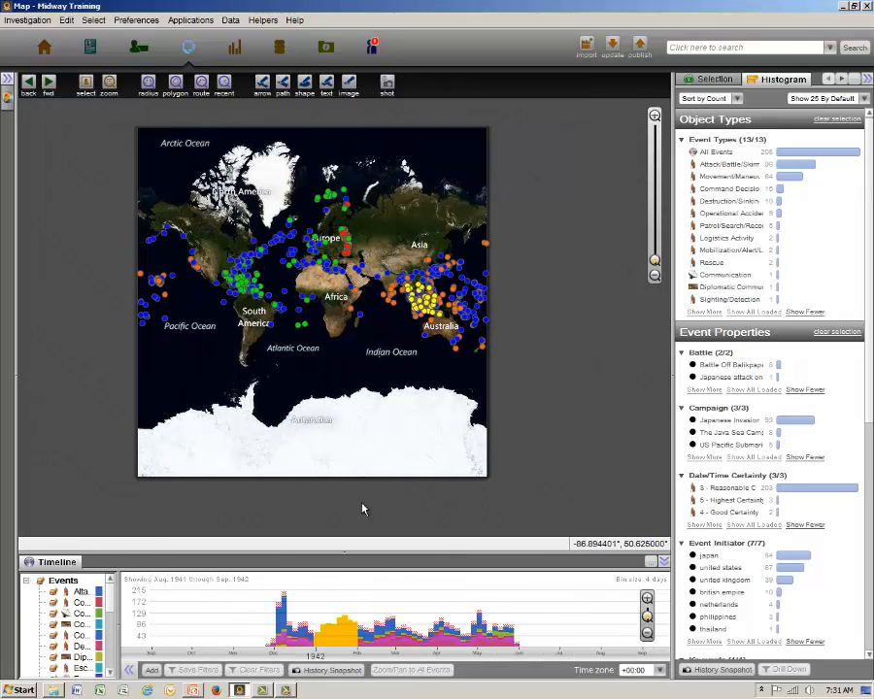
pyautogui.click(362, 499)
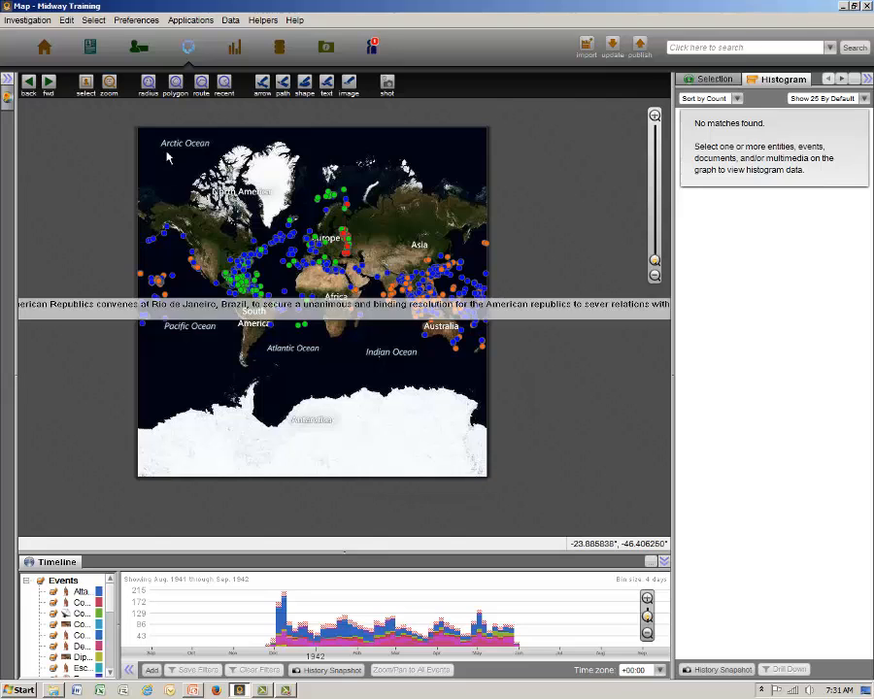
# Select all events on the map, widen the histogram, and narrow the selection to the Japanese Attack On Pearl Harbor battle.
pyautogui.moveTo(110, 162); pyautogui.dragTo(521, 412)
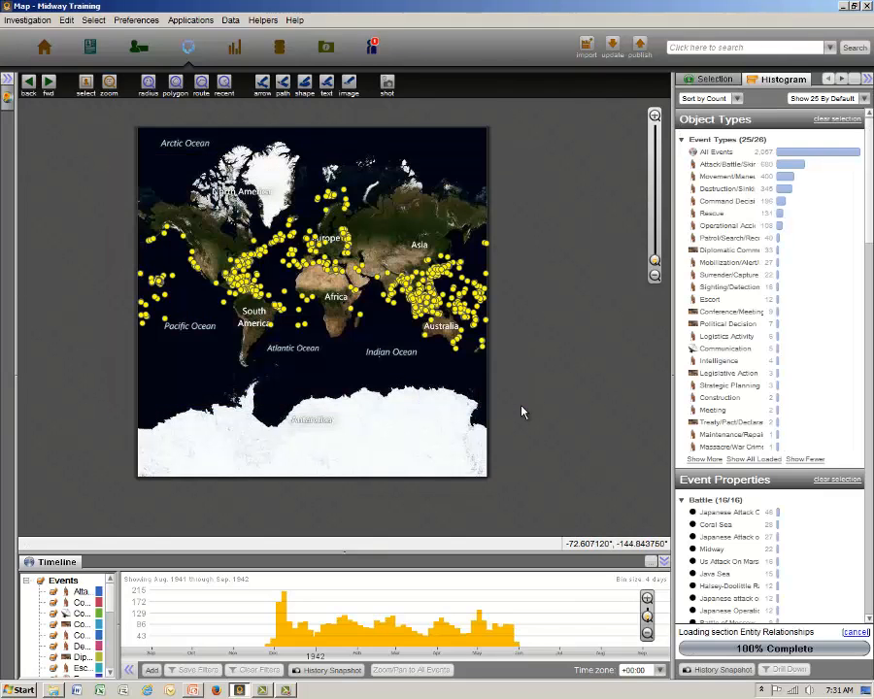
pyautogui.moveTo(663, 407); pyautogui.dragTo(541, 412)
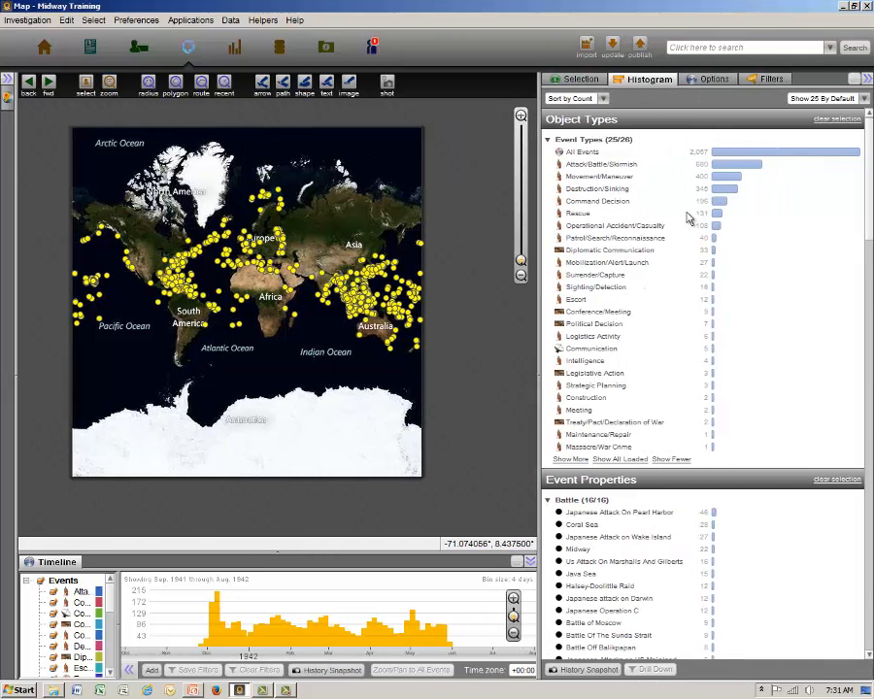
pyautogui.moveTo(733, 158)
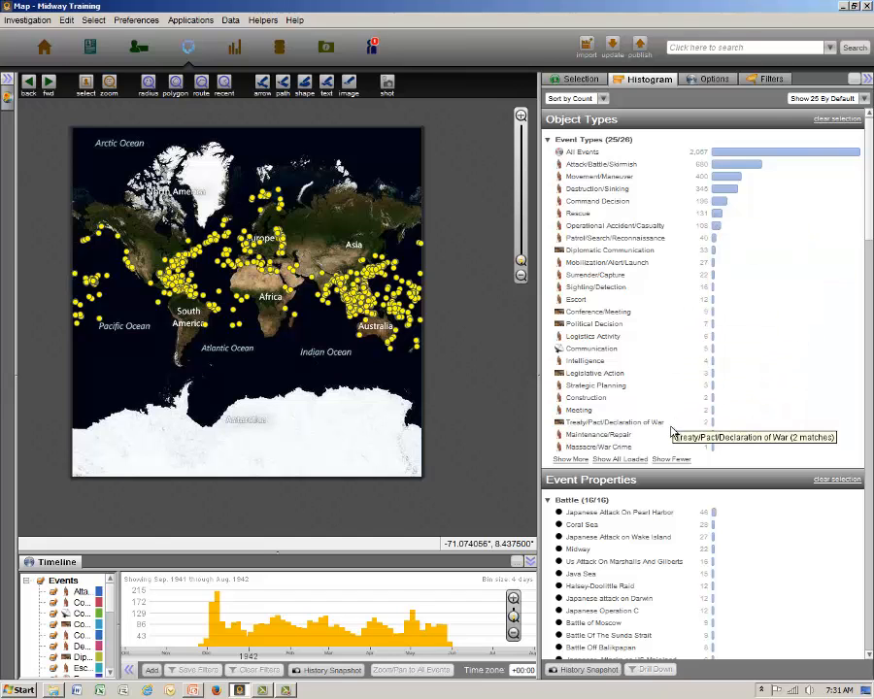
pyautogui.scroll(-3, 672, 431)
pyautogui.scroll(-2, 672, 431)
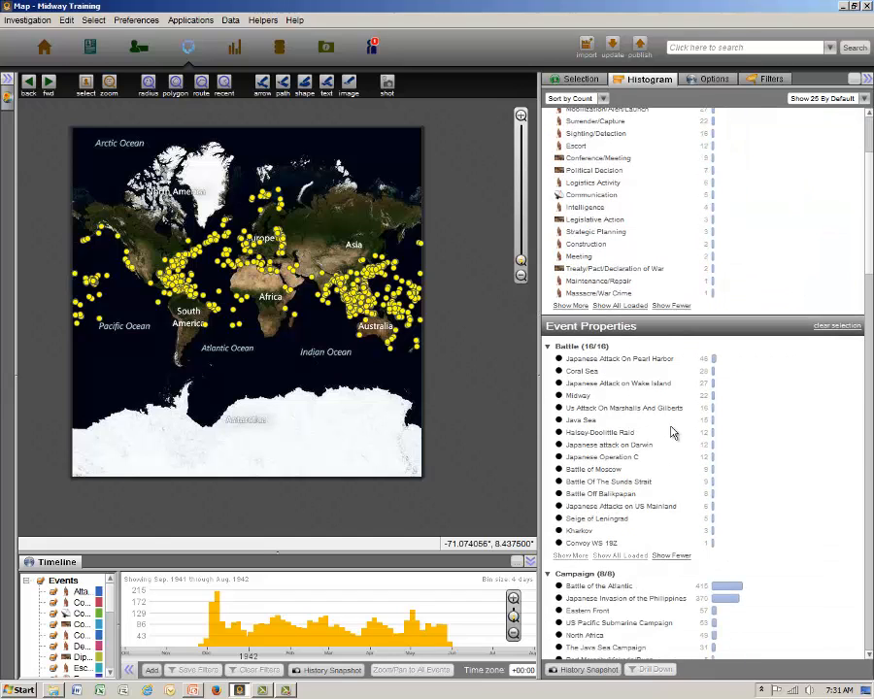
pyautogui.scroll(-1, 672, 431)
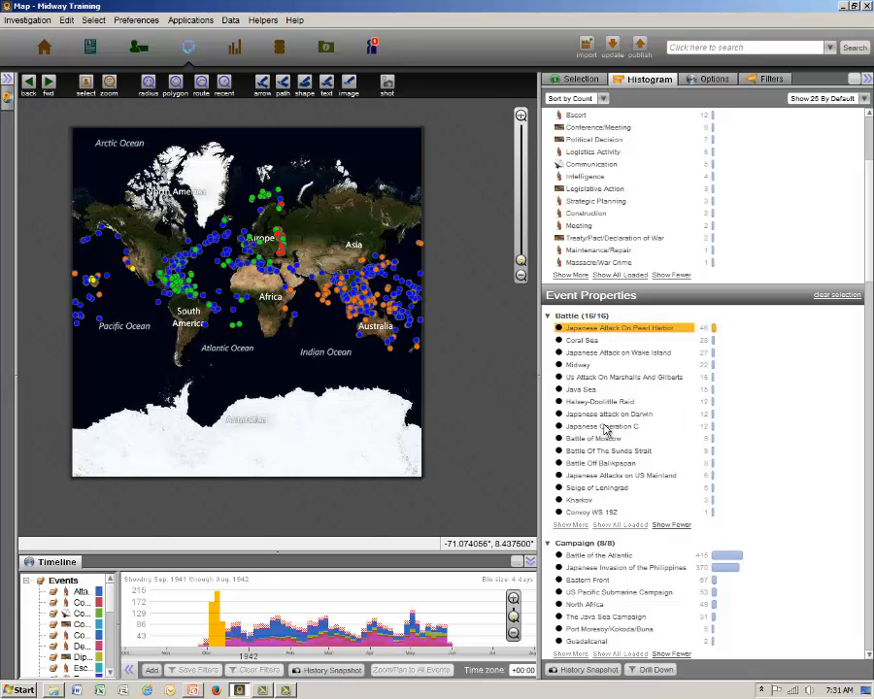
# View the events of the Japanese Attacks on US Mainland battle and of the US Pacific Submarine Campaign on the map.
pyautogui.click(595, 477)
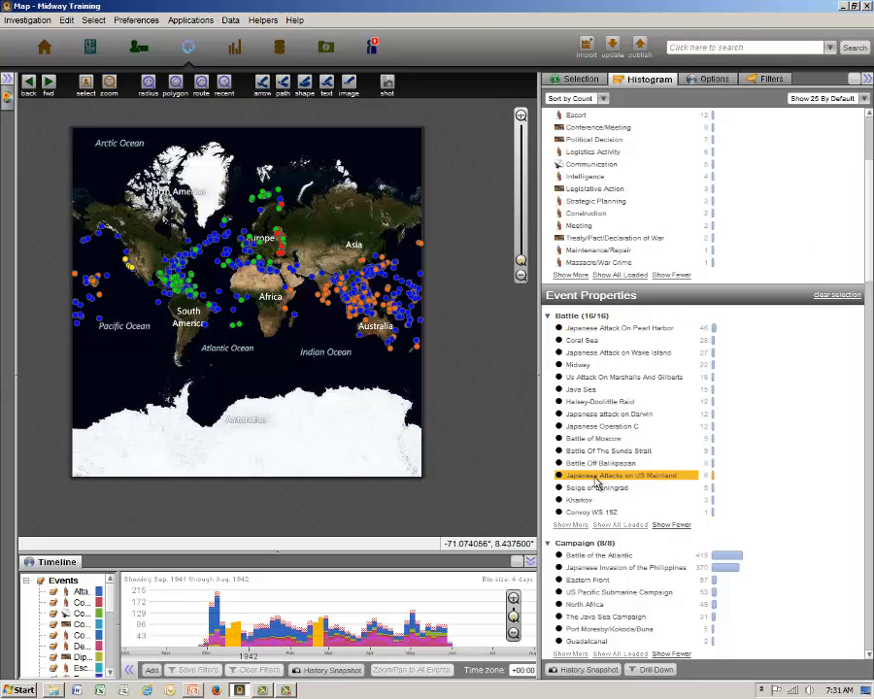
pyautogui.scroll(-5, 596, 482)
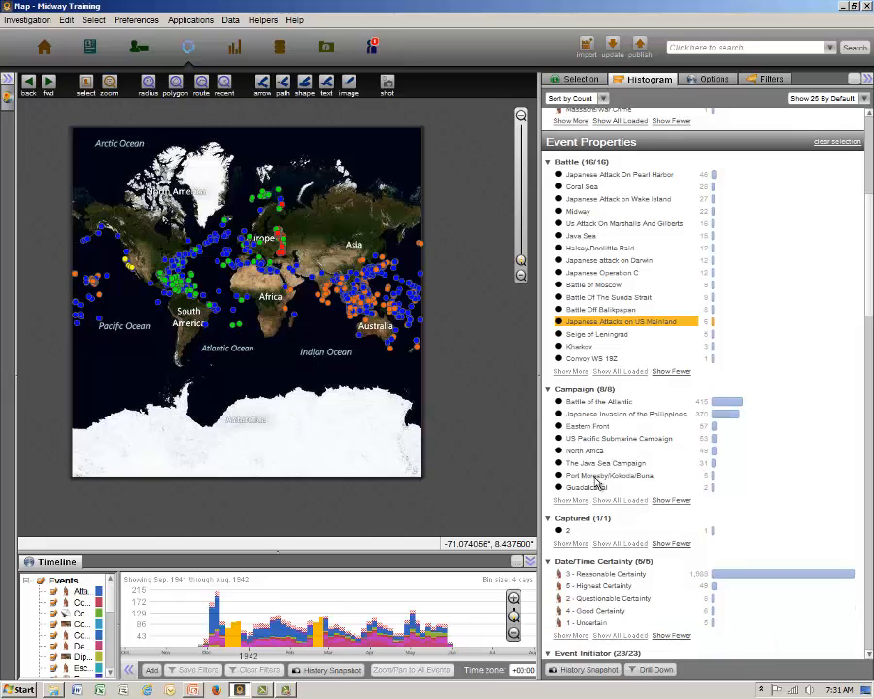
pyautogui.click(599, 441)
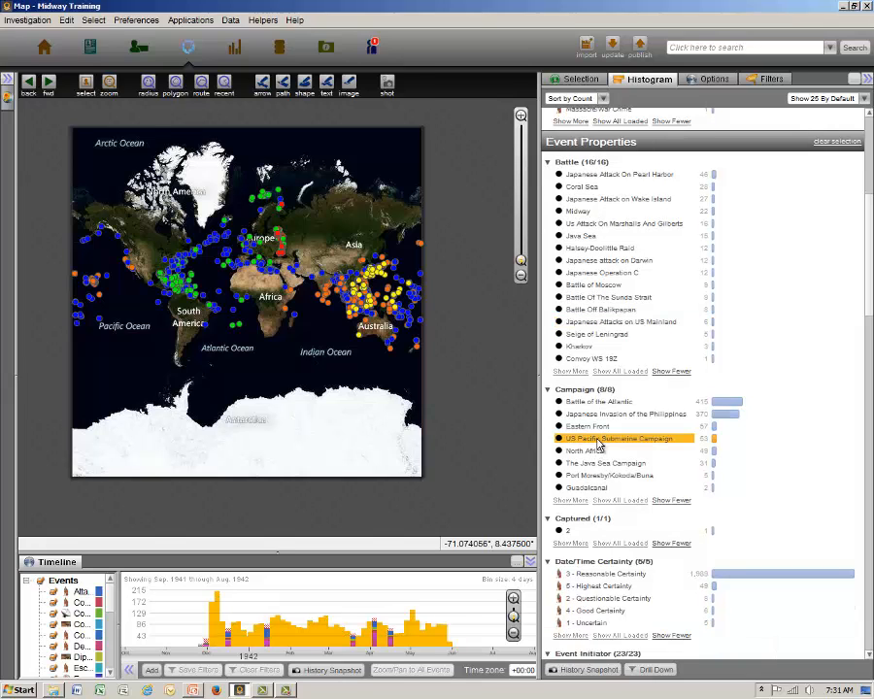
# Review the histogram's Event Initiator and Keywords properties, select events by one of the keywords, and clear the selection.
pyautogui.scroll(-6, 600, 444)
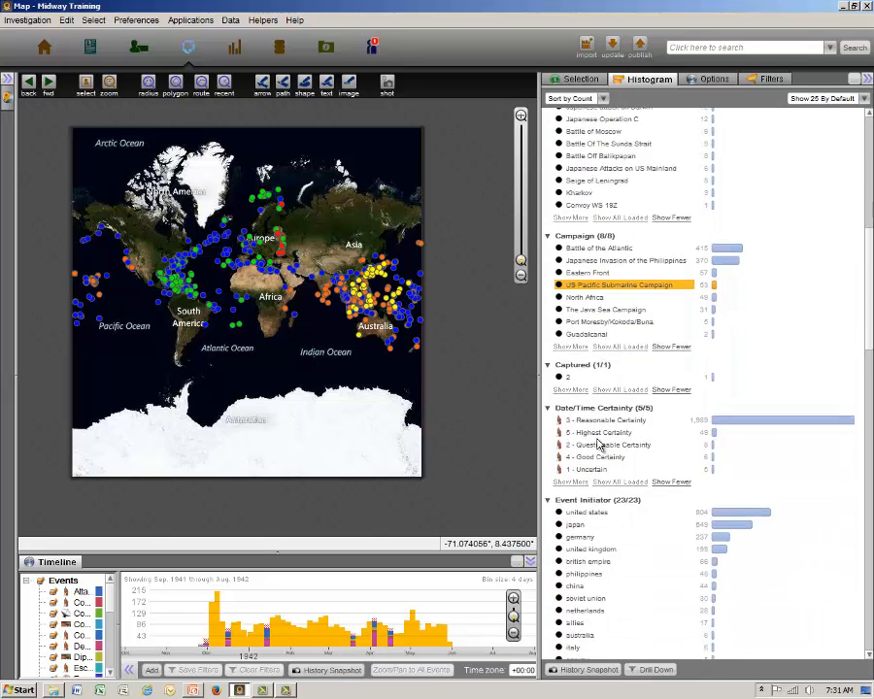
pyautogui.scroll(-6, 600, 445)
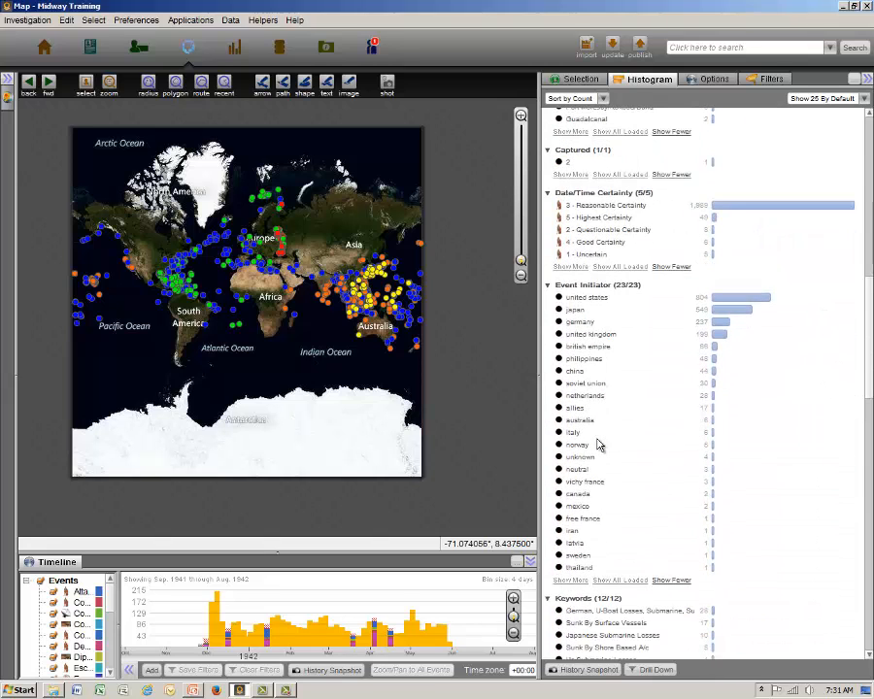
pyautogui.scroll(-4, 599, 445)
pyautogui.scroll(-3, 599, 444)
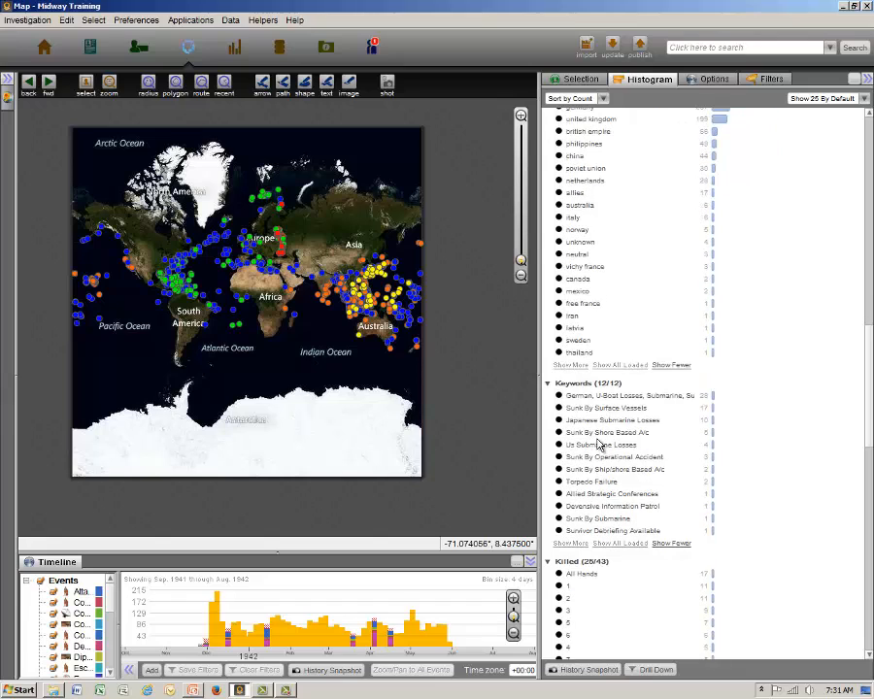
pyautogui.click(606, 401)
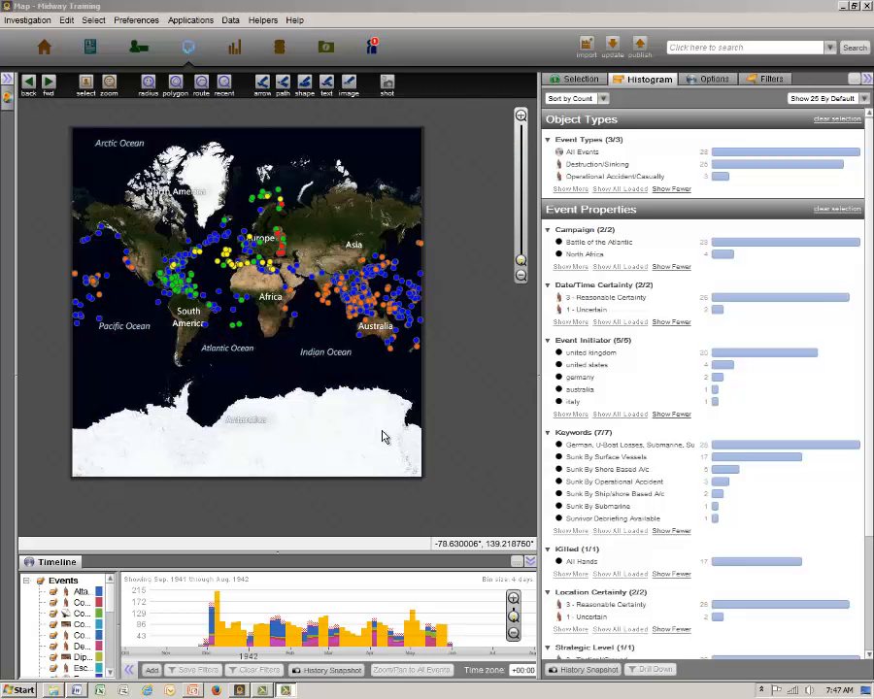
pyautogui.click(383, 437)
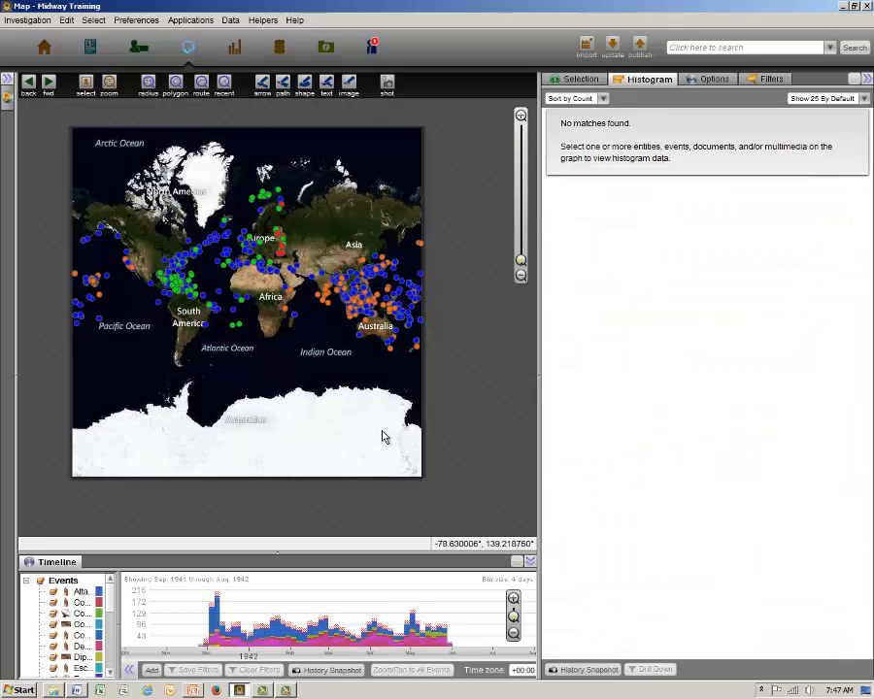
# Switch to the Graph application and search for the exact phrase "Training Exercise".
pyautogui.click(143, 48)
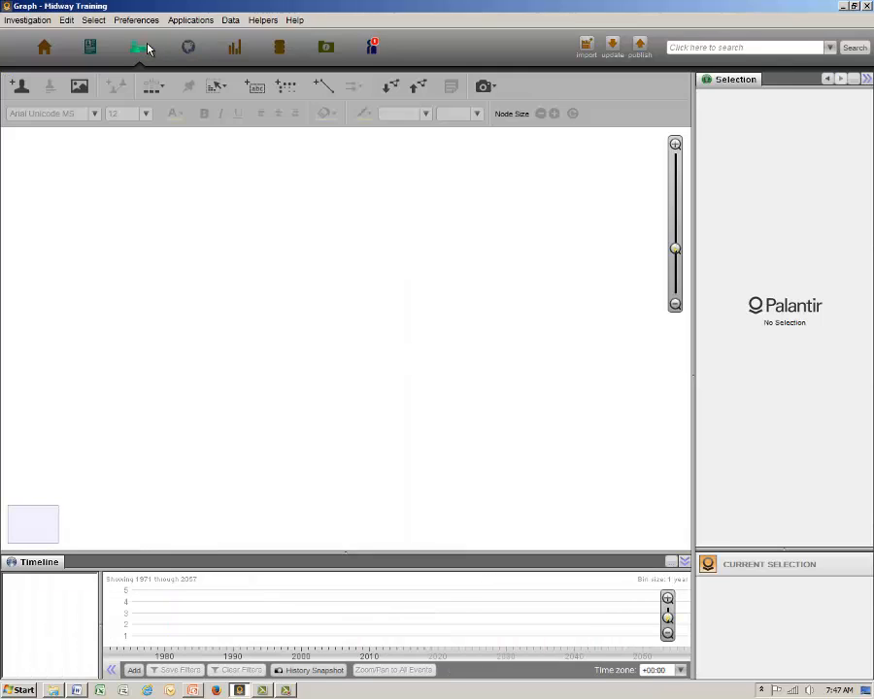
pyautogui.click(679, 45)
pyautogui.write('"Tal')
pyautogui.write('ining Ex')
pyautogui.write('ercise')
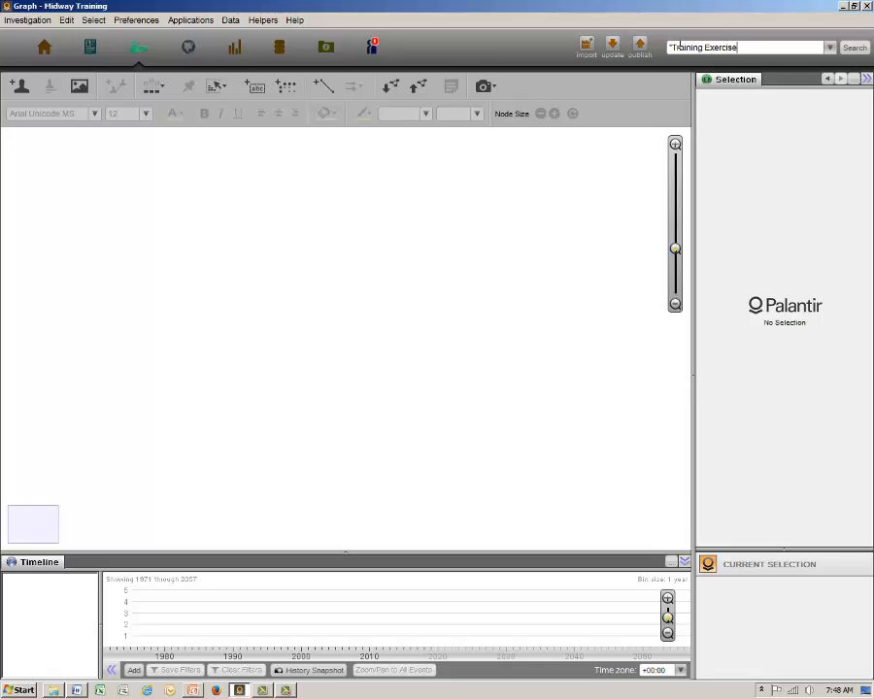
pyautogui.write('"')
pyautogui.click(853, 49)
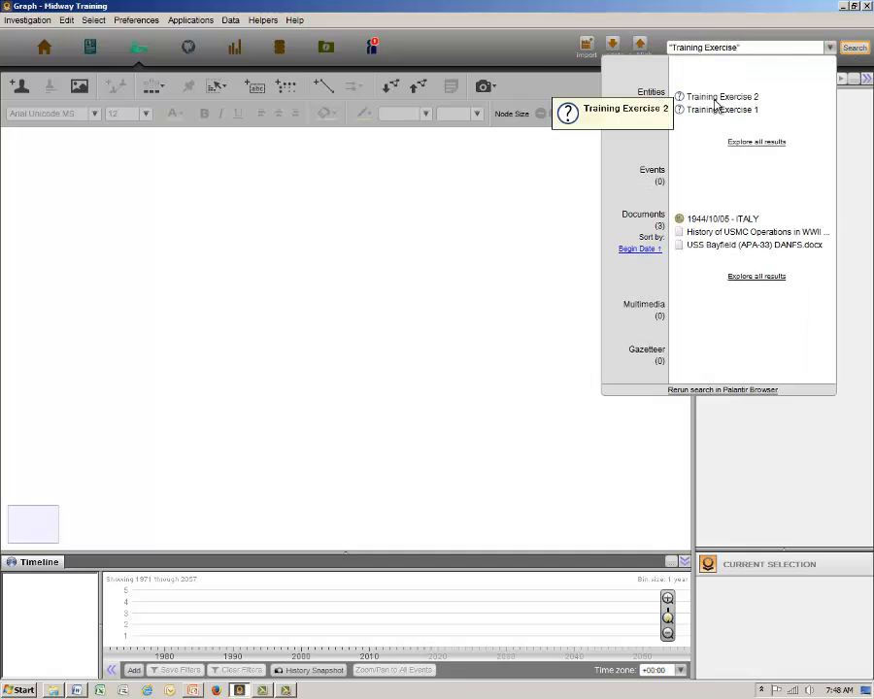
# Add the Training Exercise 2 entity from the search results to the graph and open it in the Browser.
pyautogui.moveTo(717, 100); pyautogui.dragTo(384, 281)
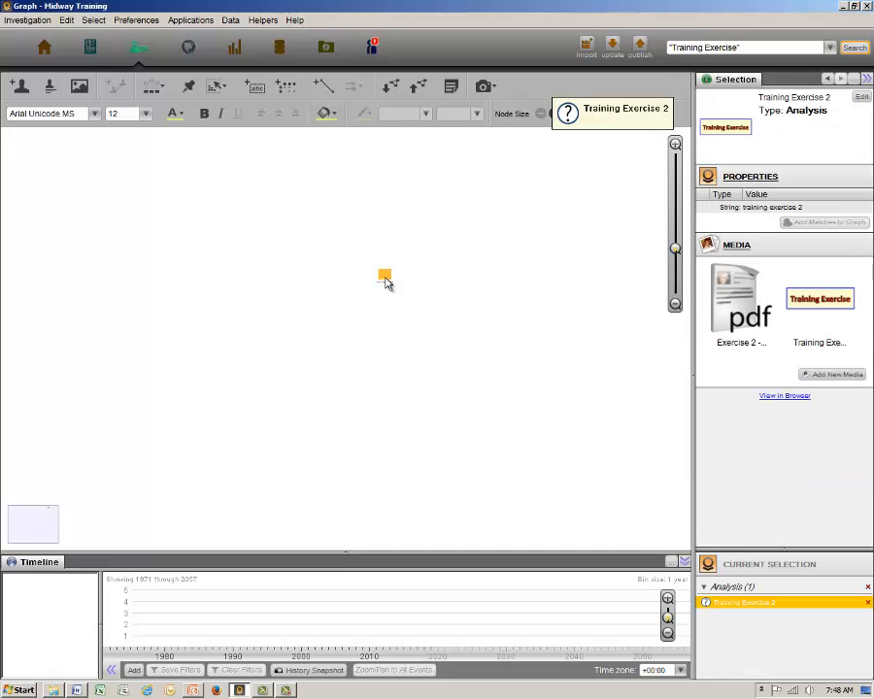
pyautogui.doubleClick(385, 279)
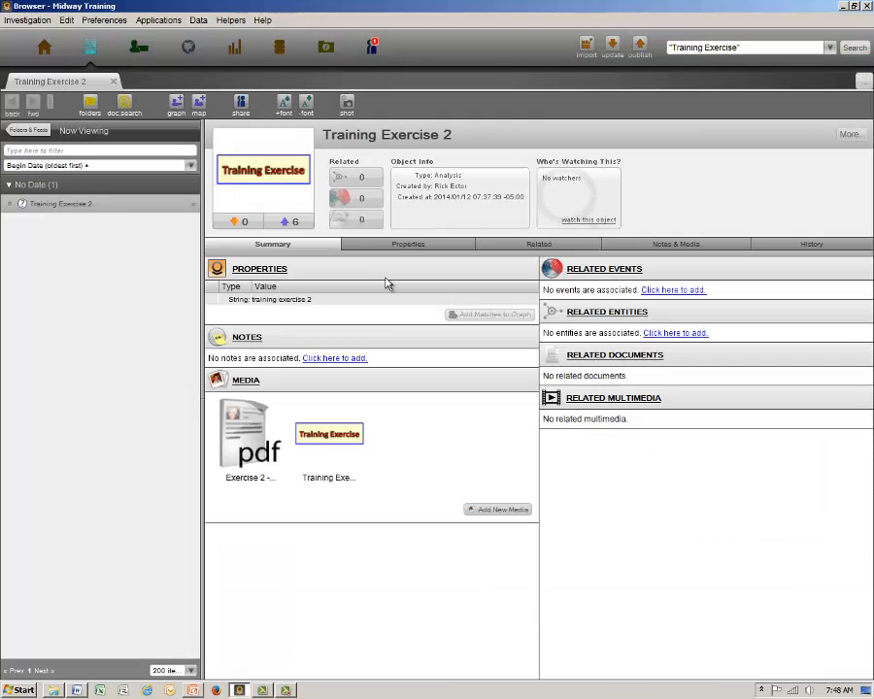